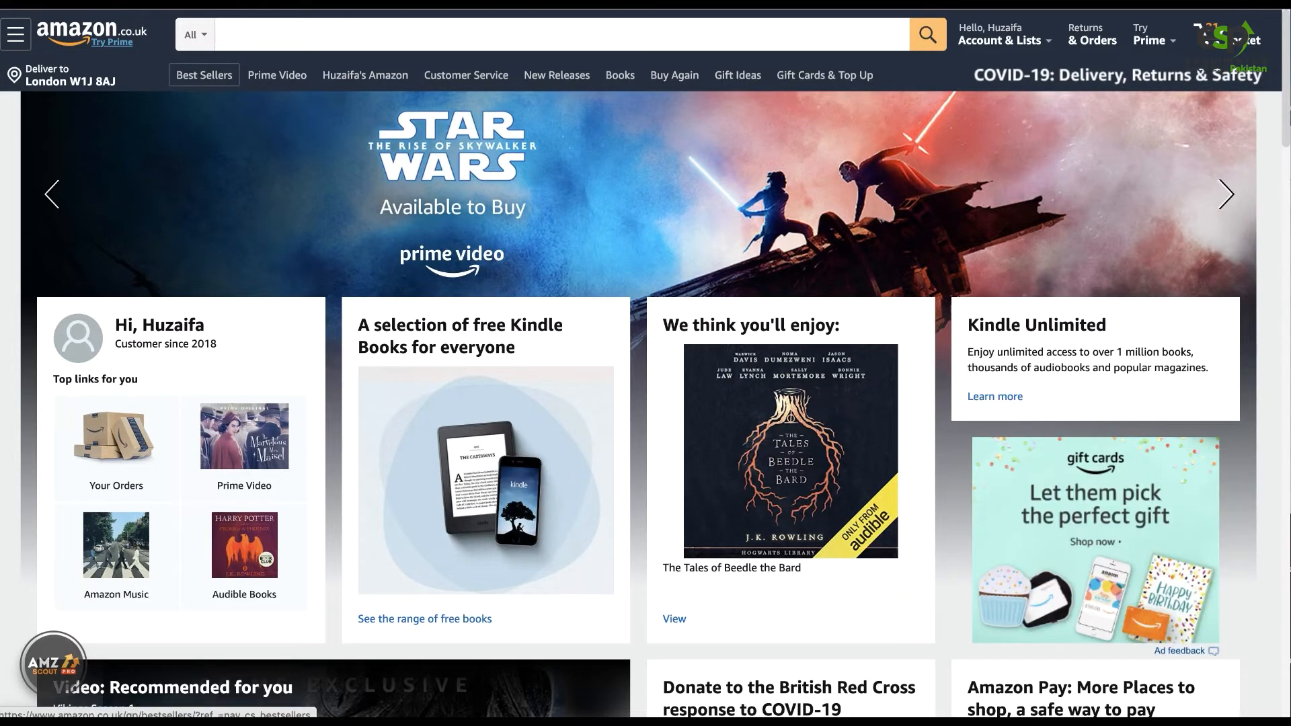
Go to Amazon's Best Sellers and open the Stationery & Office Supplies department.
left_click(204, 74)
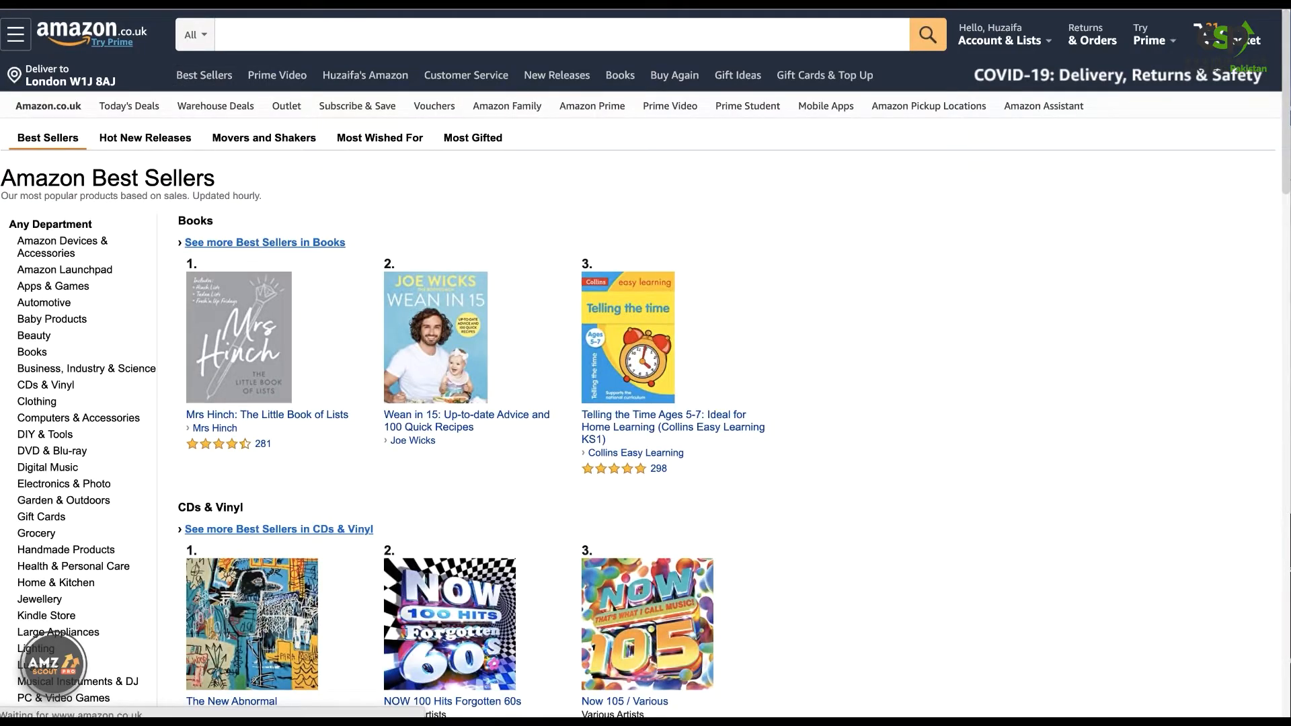
scroll(222, 414, "down", 3)
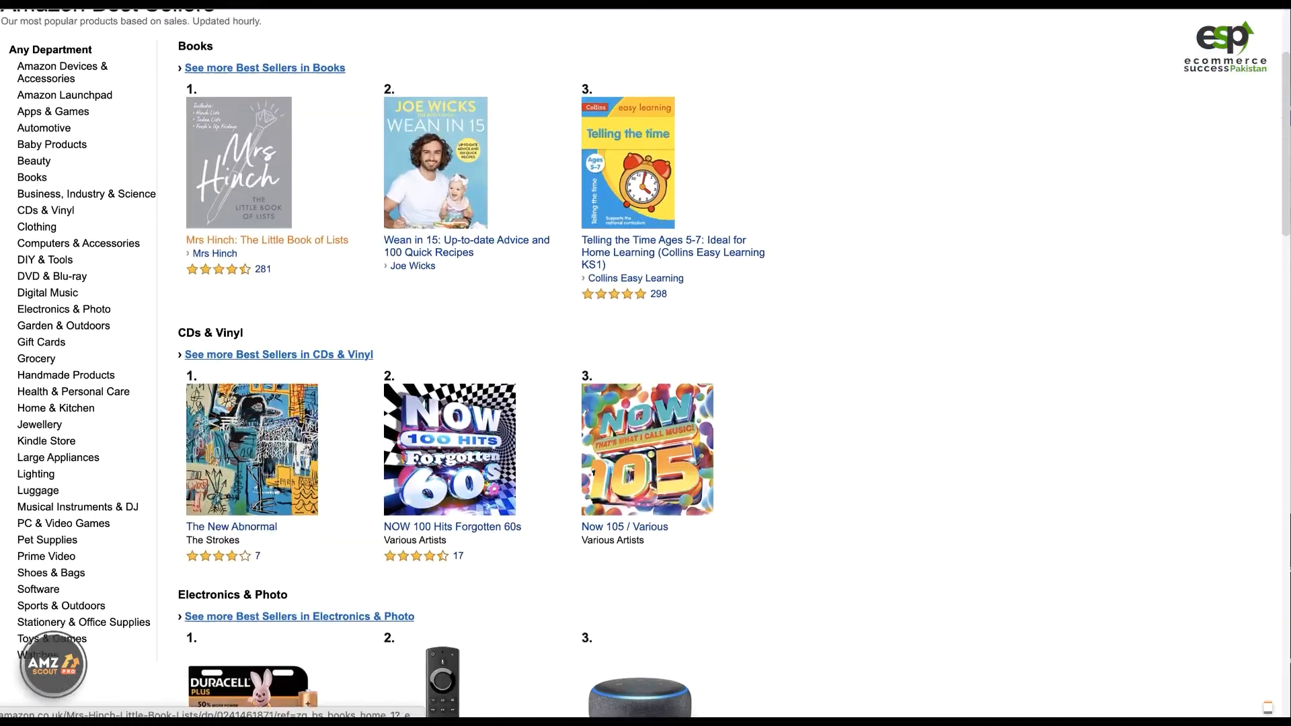
scroll(222, 414, "down", 1)
scroll(60, 491, "down", 2)
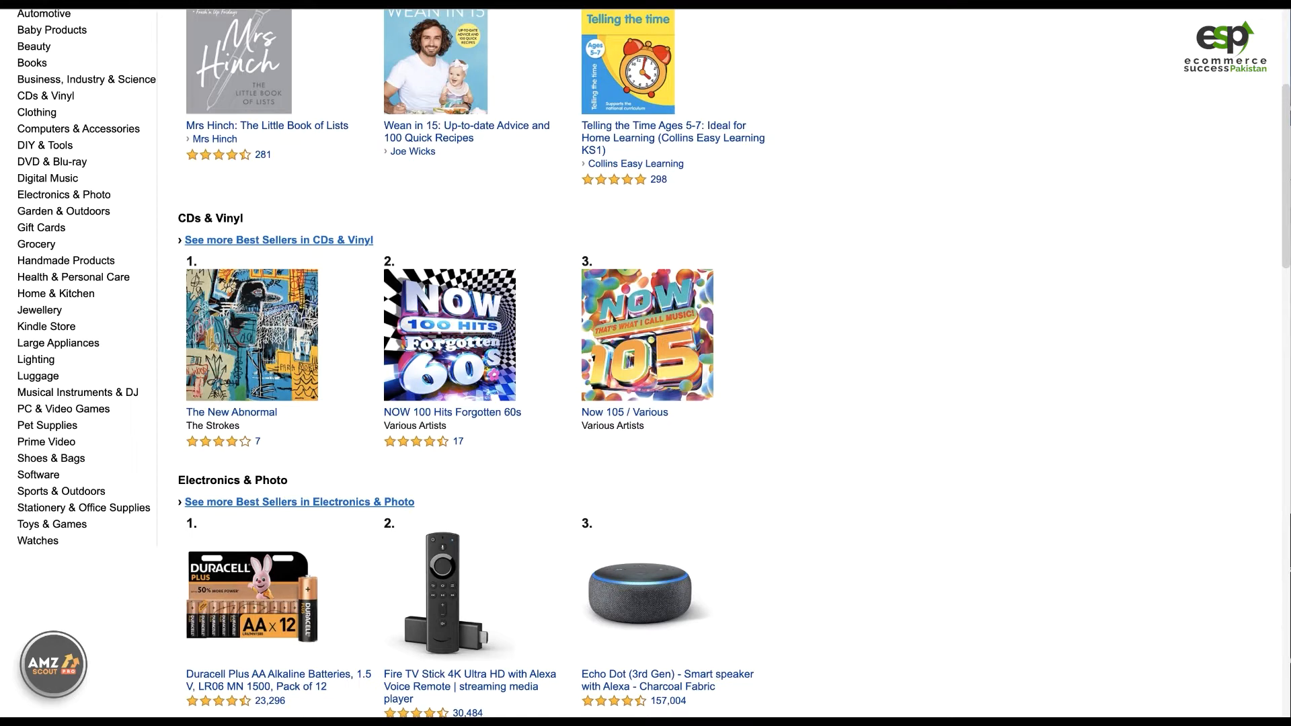
mouse_move(231, 412)
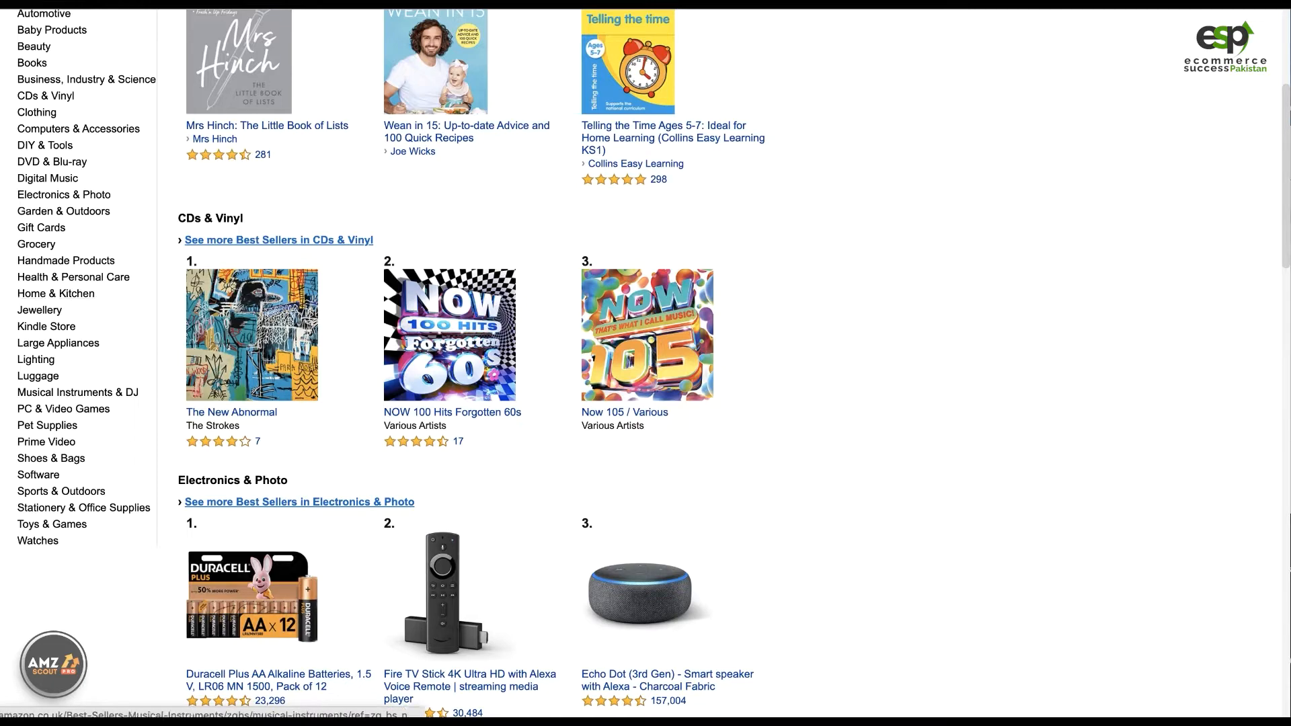
scroll(381, 363, "up", 5)
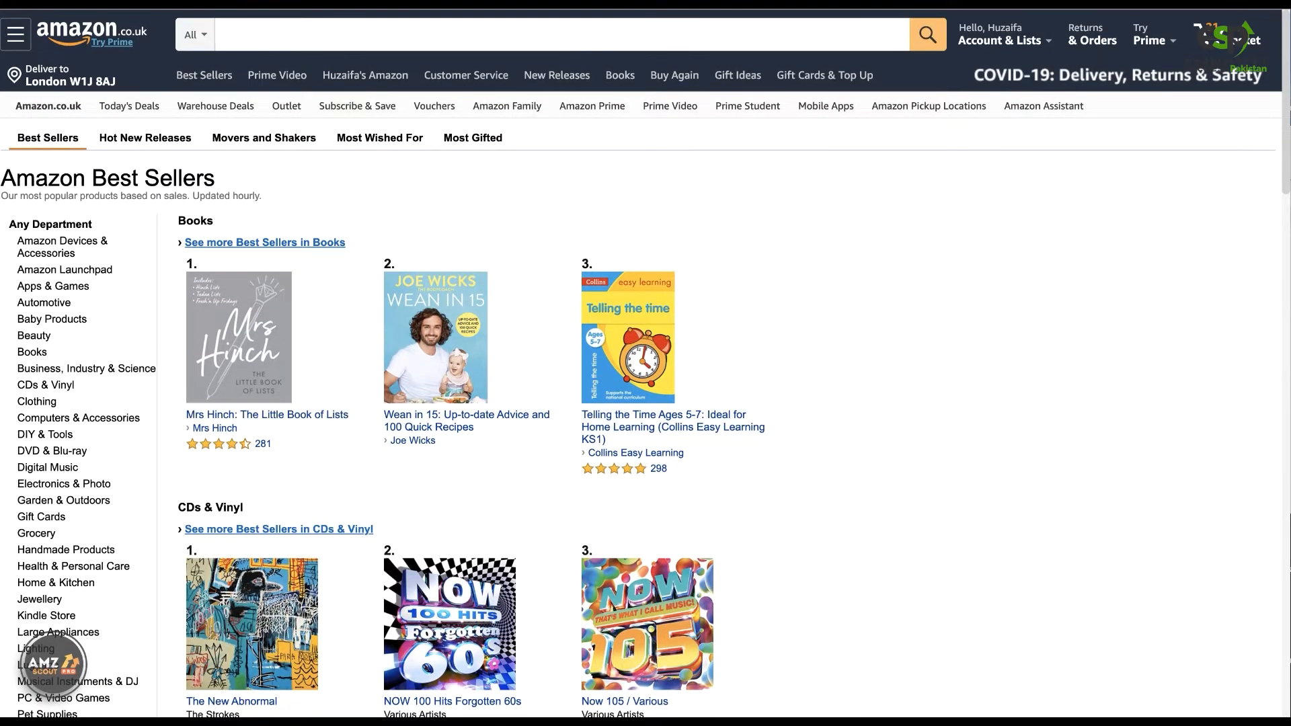
scroll(646, 363, "down", 3)
scroll(646, 363, "down", 1)
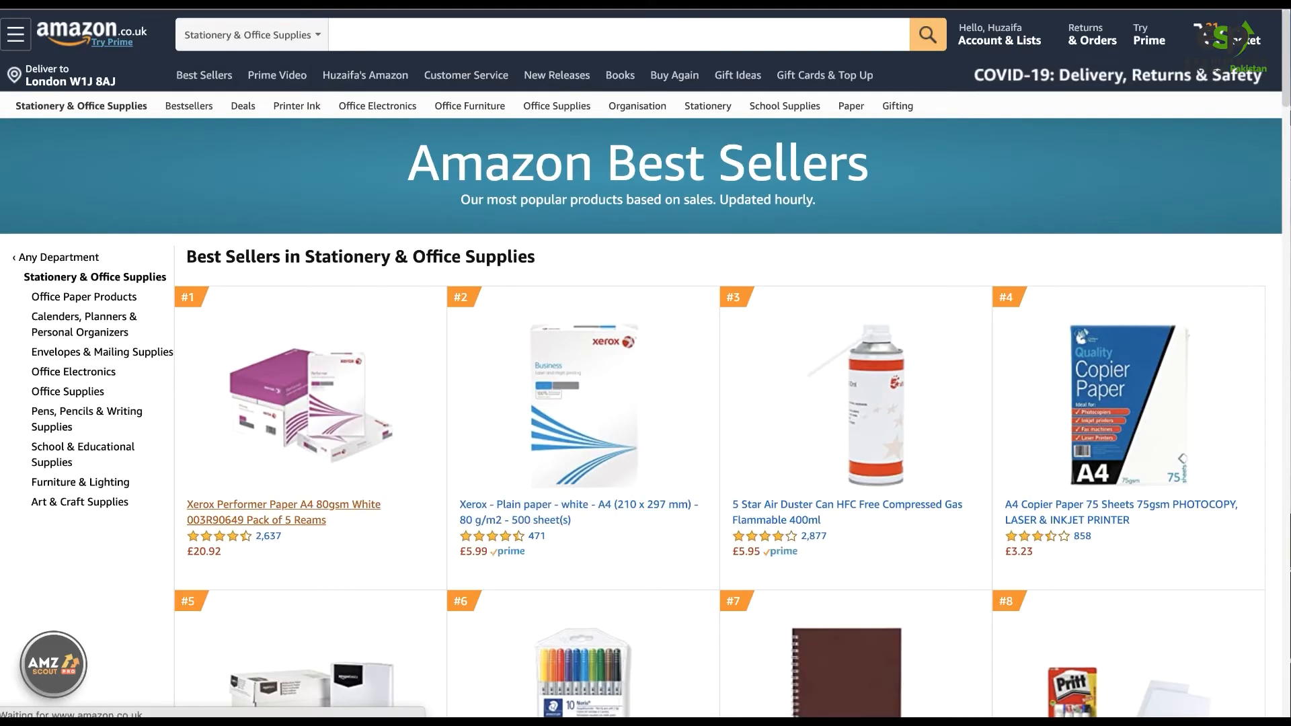
Scan the Stationery & Office Supplies best sellers, load them into AMZScout Pro and collapse the first product's row.
scroll(578, 511, "down", 10)
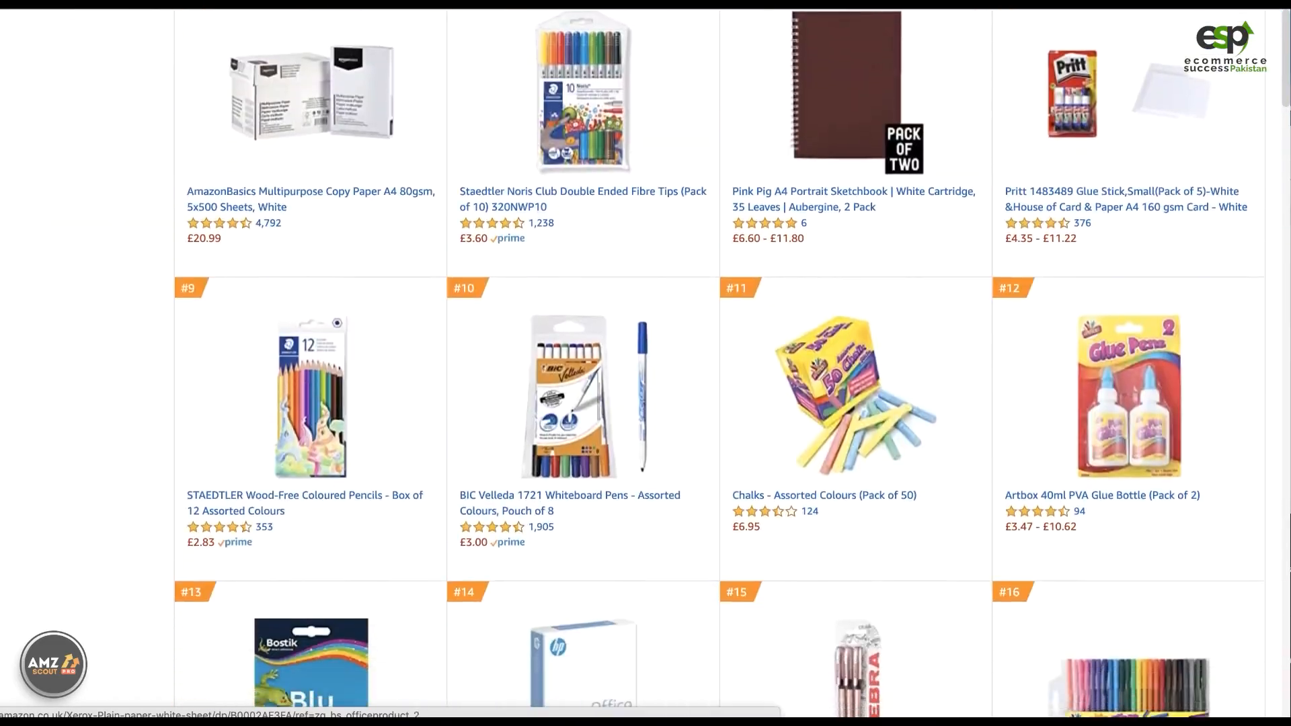
scroll(579, 511, "down", 15)
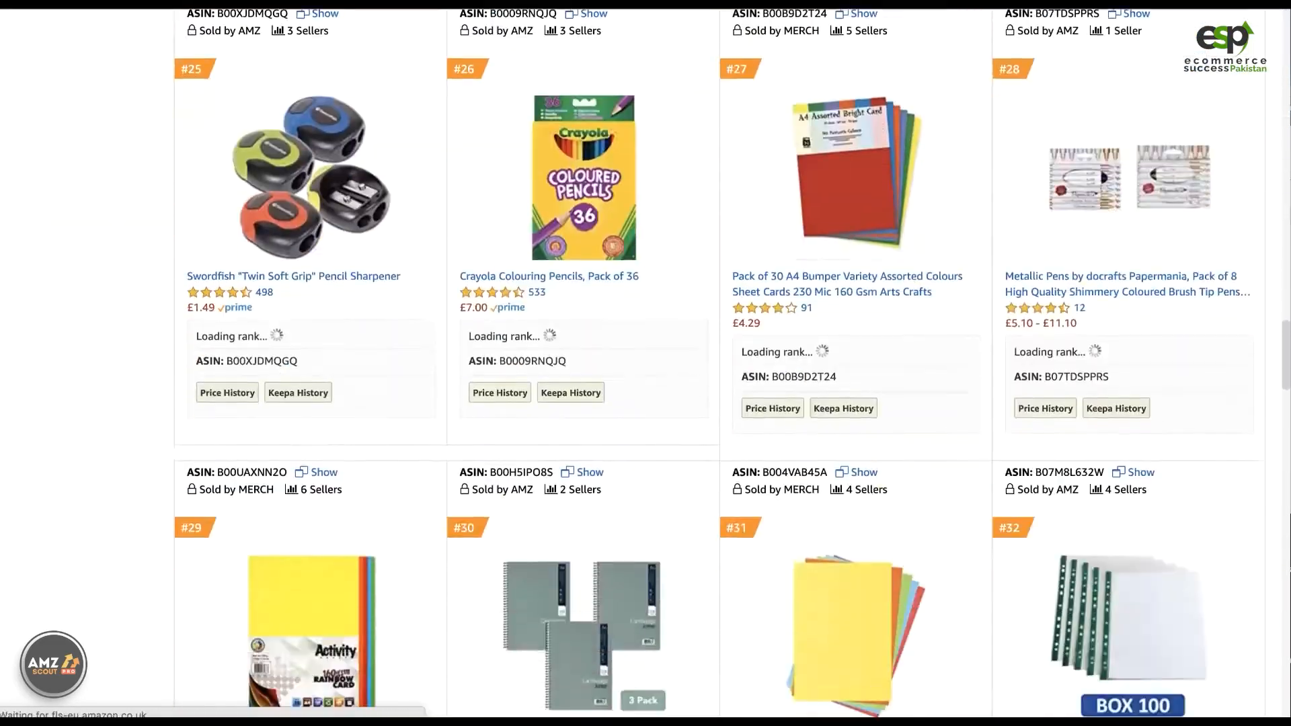
scroll(569, 128, "down", 20)
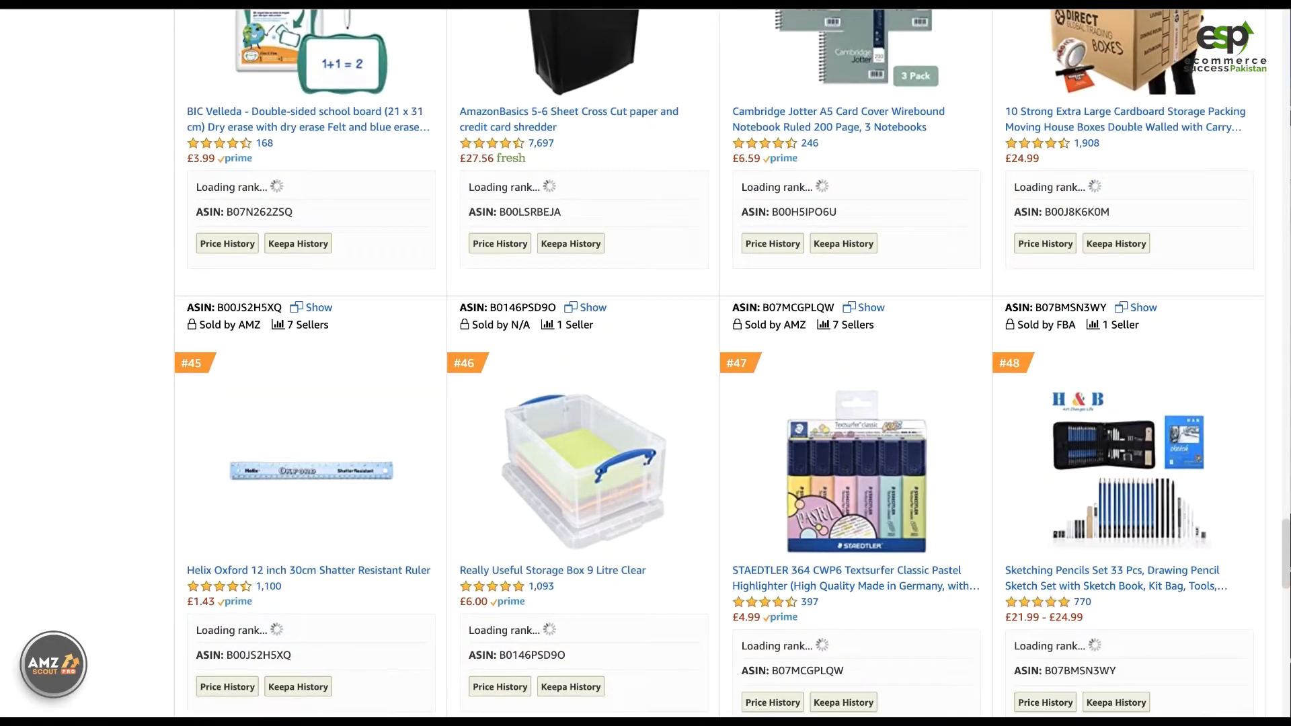
scroll(646, 363, "up", 20)
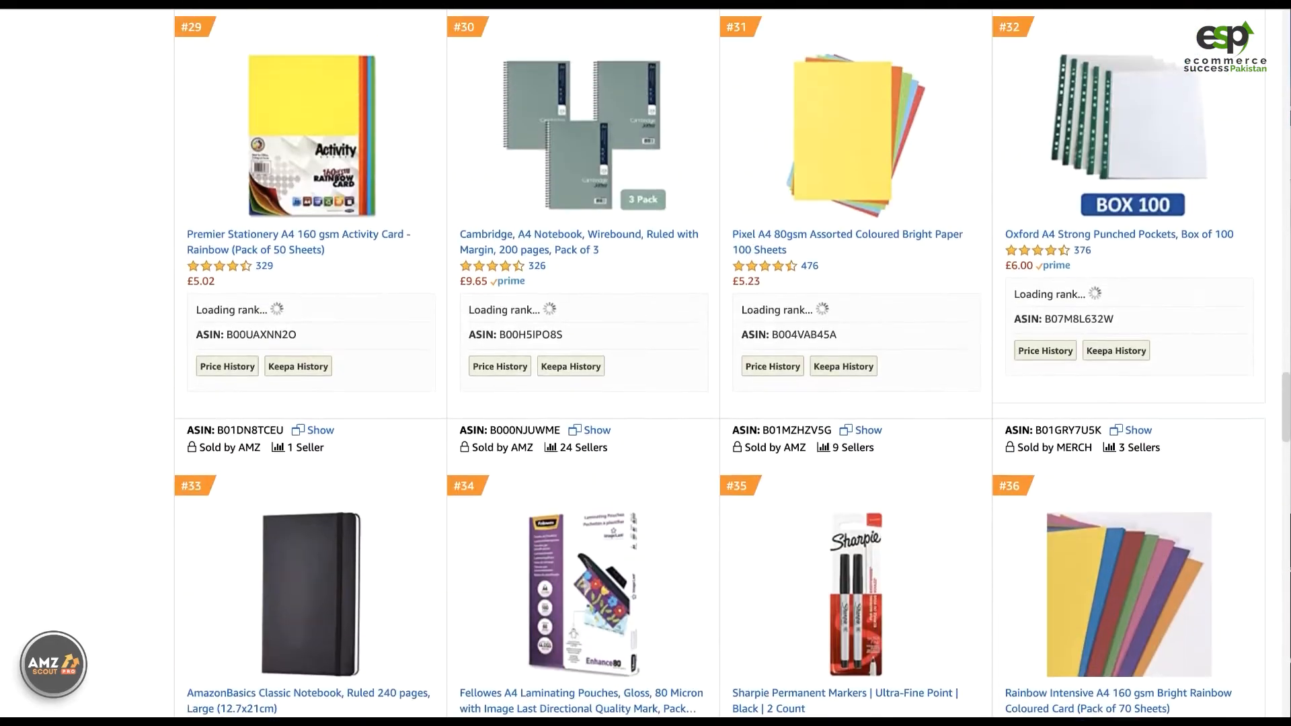
scroll(646, 363, "up", 10)
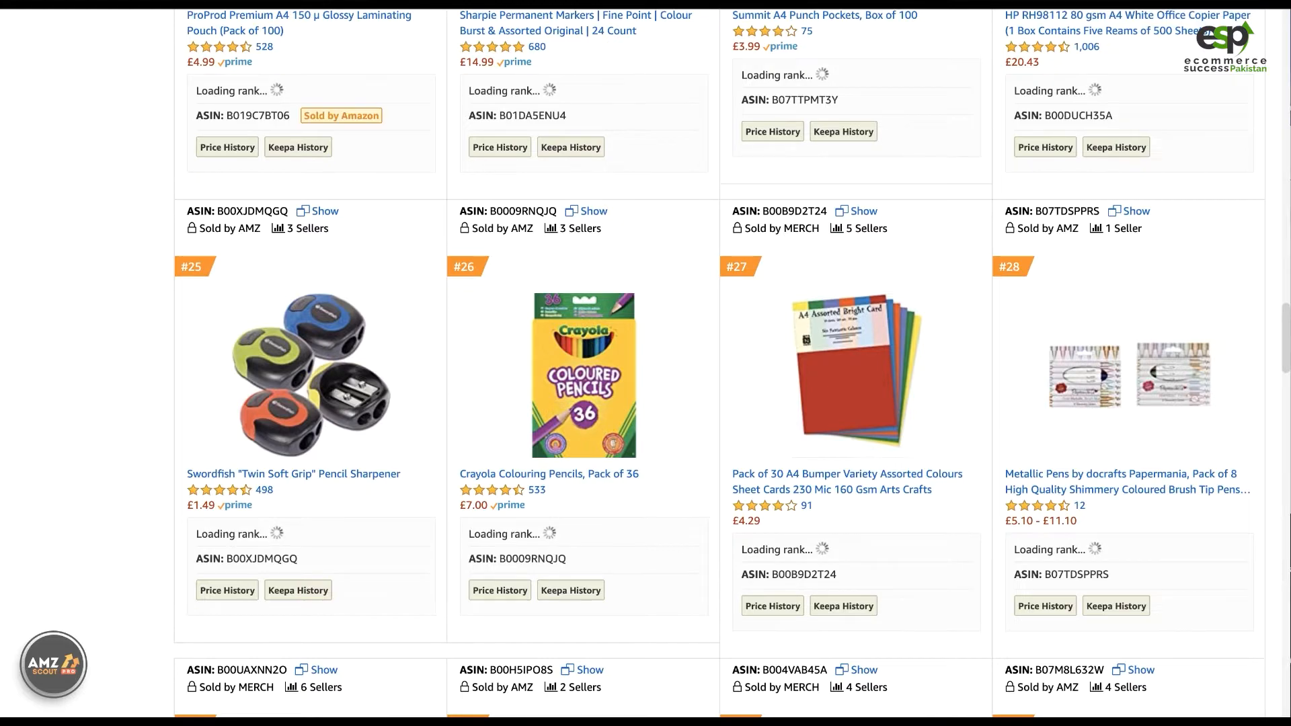
scroll(646, 363, "up", 10)
scroll(538, 492, "up", 5)
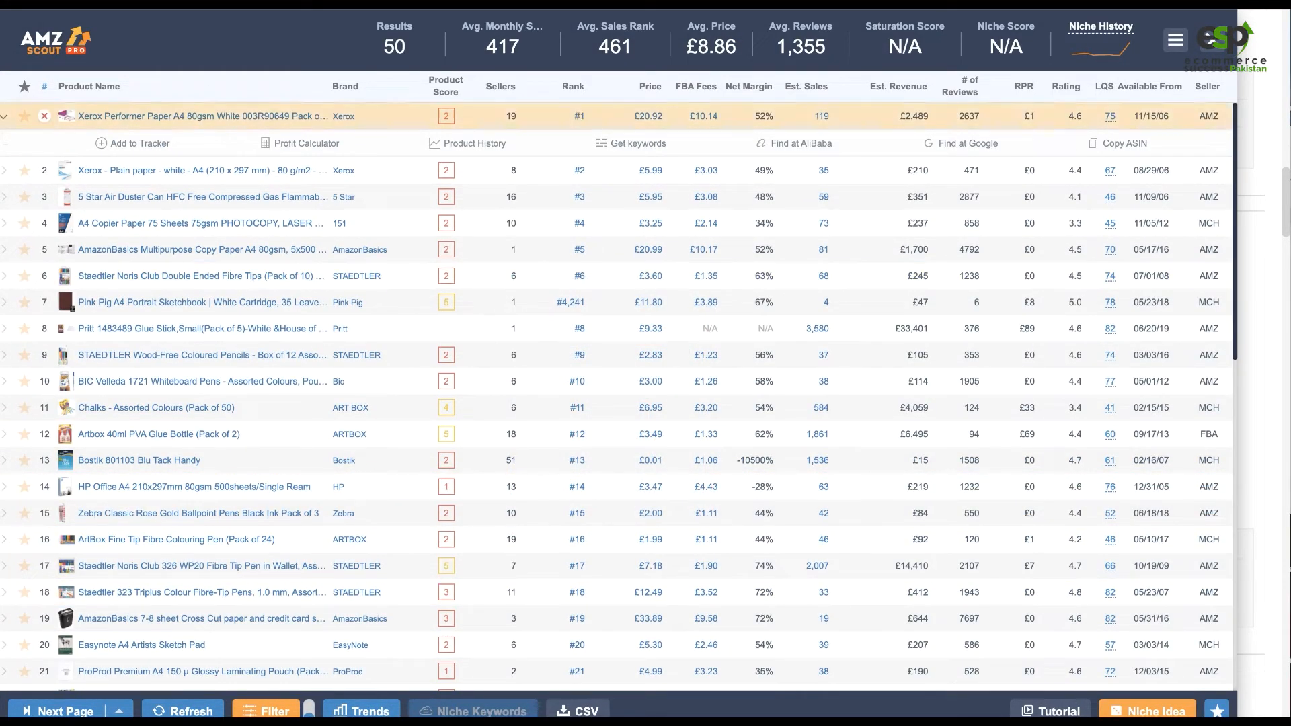
left_click(5, 117)
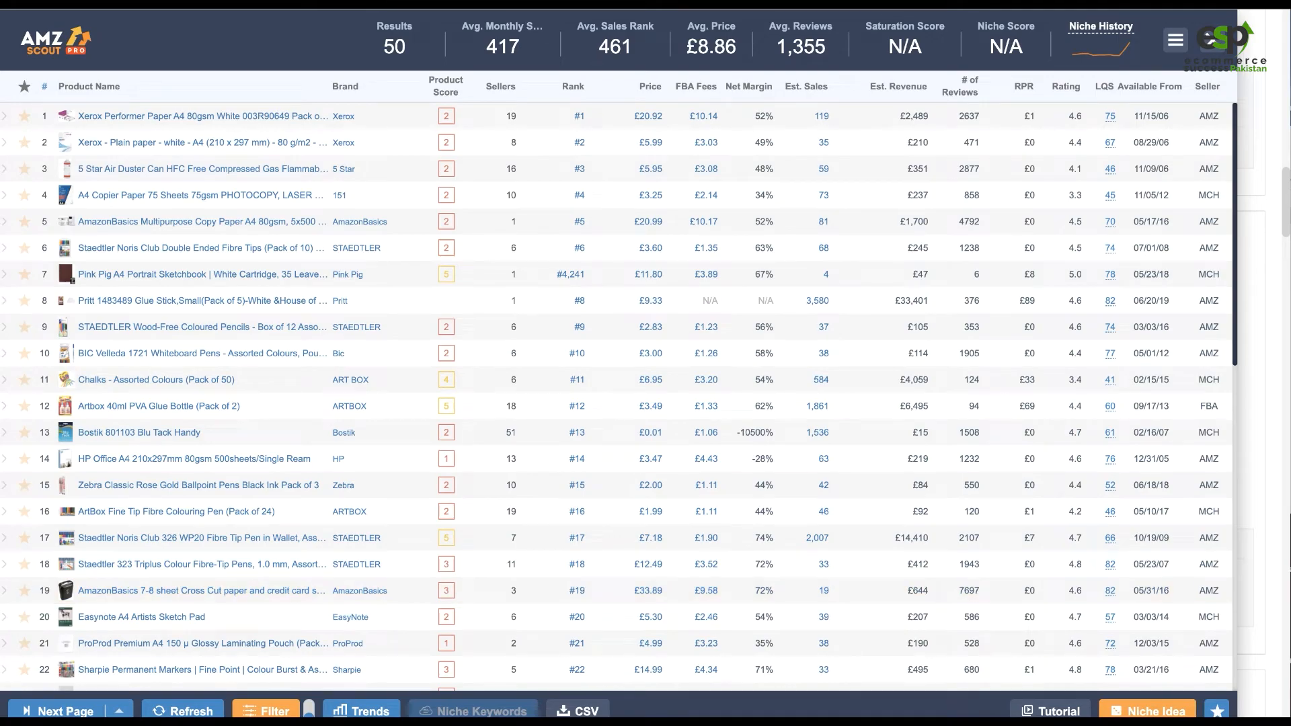
Set the product filter's minimum number of sellers to 2.
left_click(266, 711)
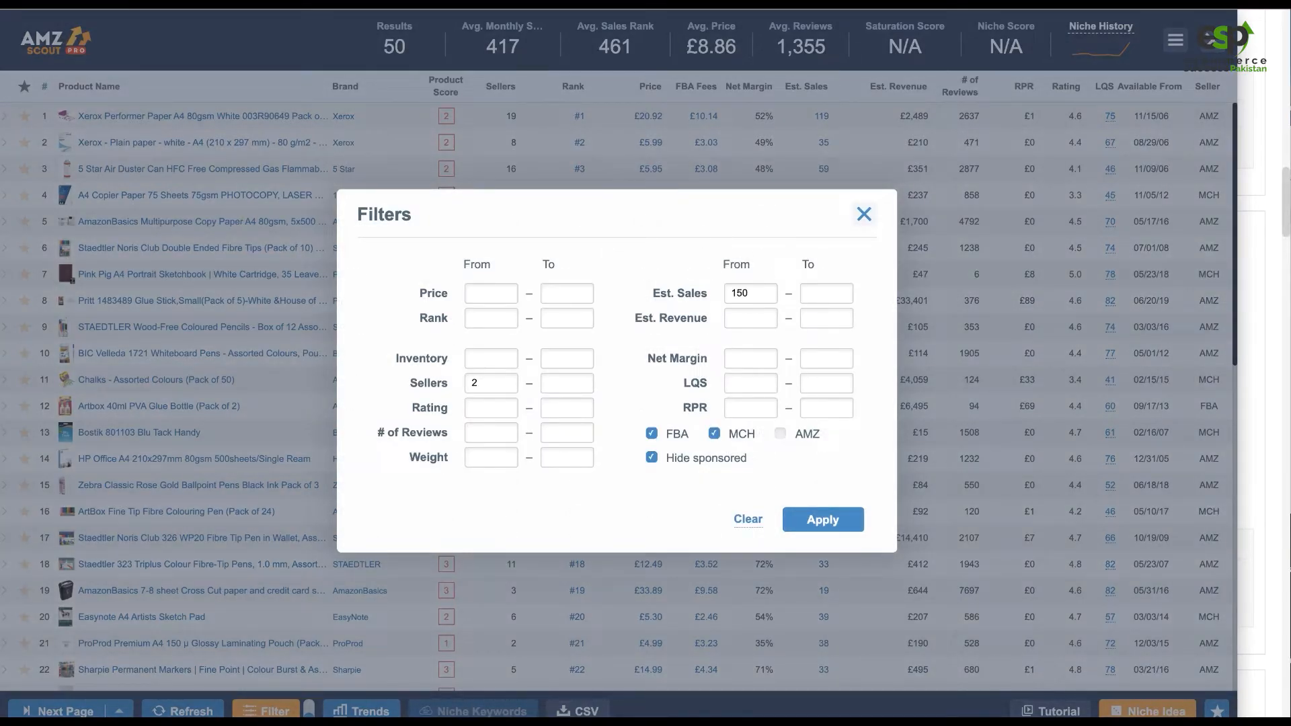
left_click(474, 383)
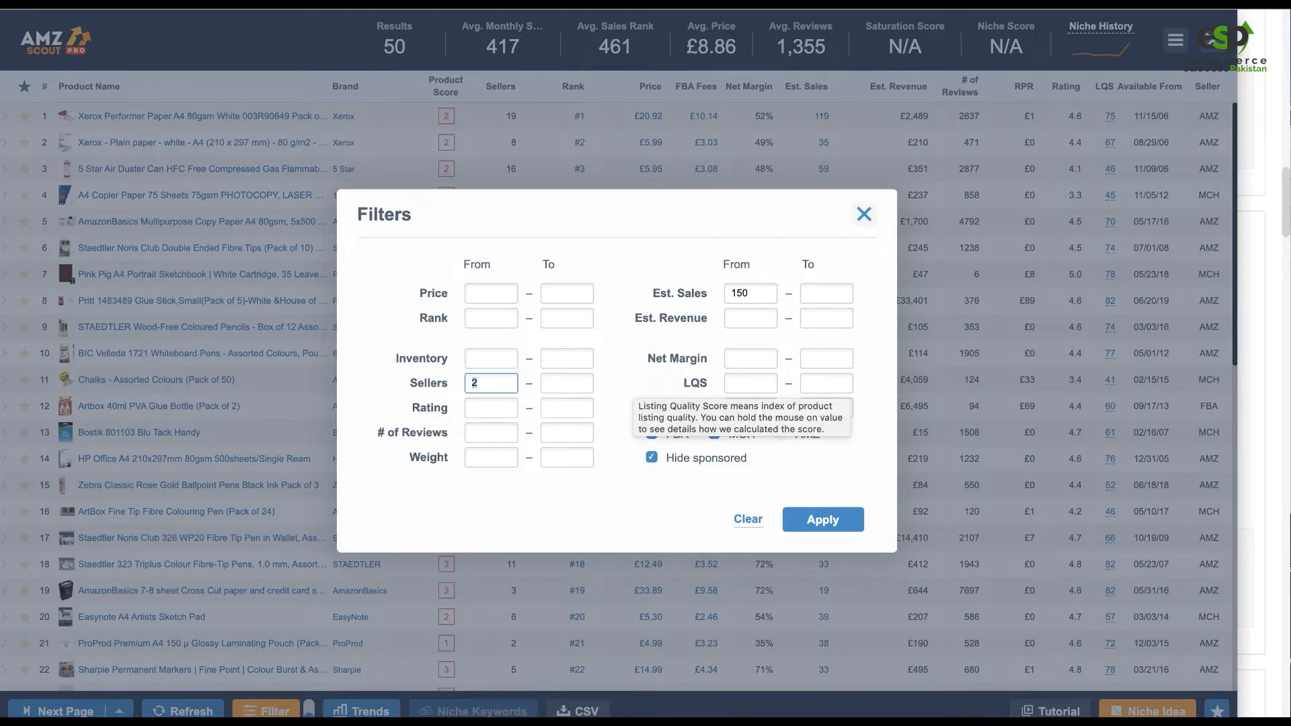
double_click(428, 383)
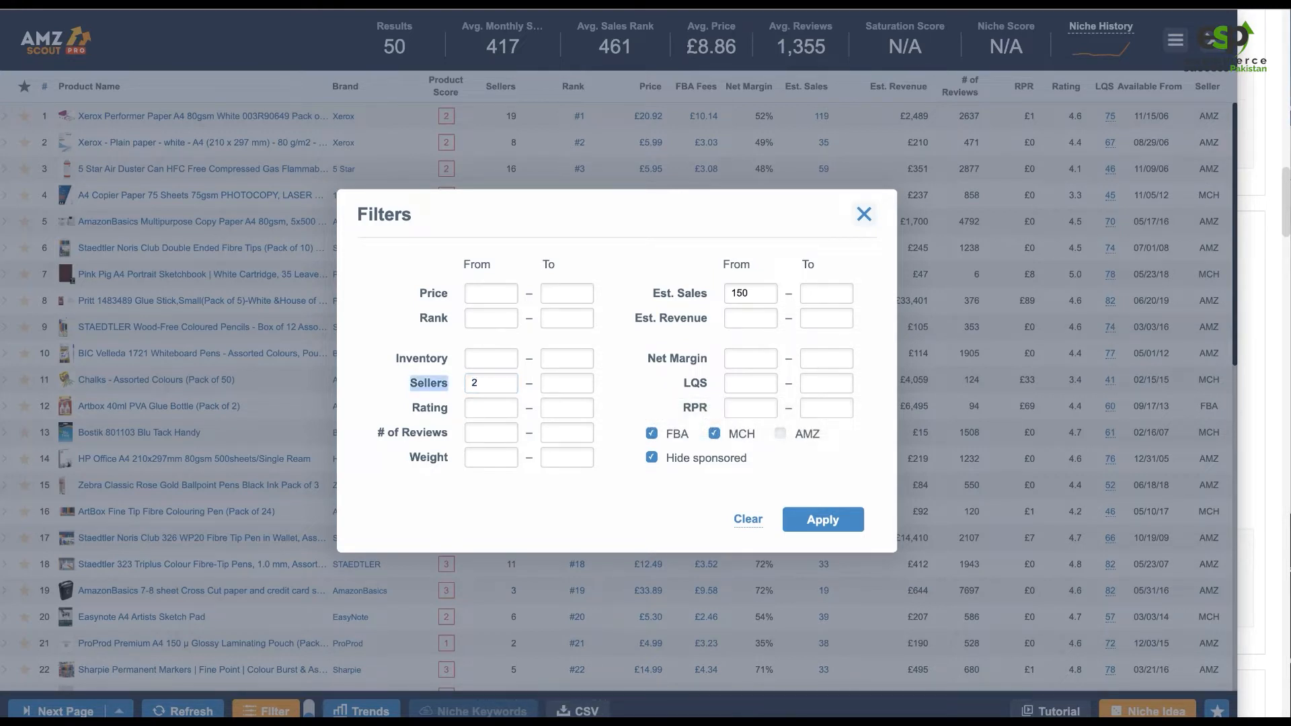
left_click(475, 383)
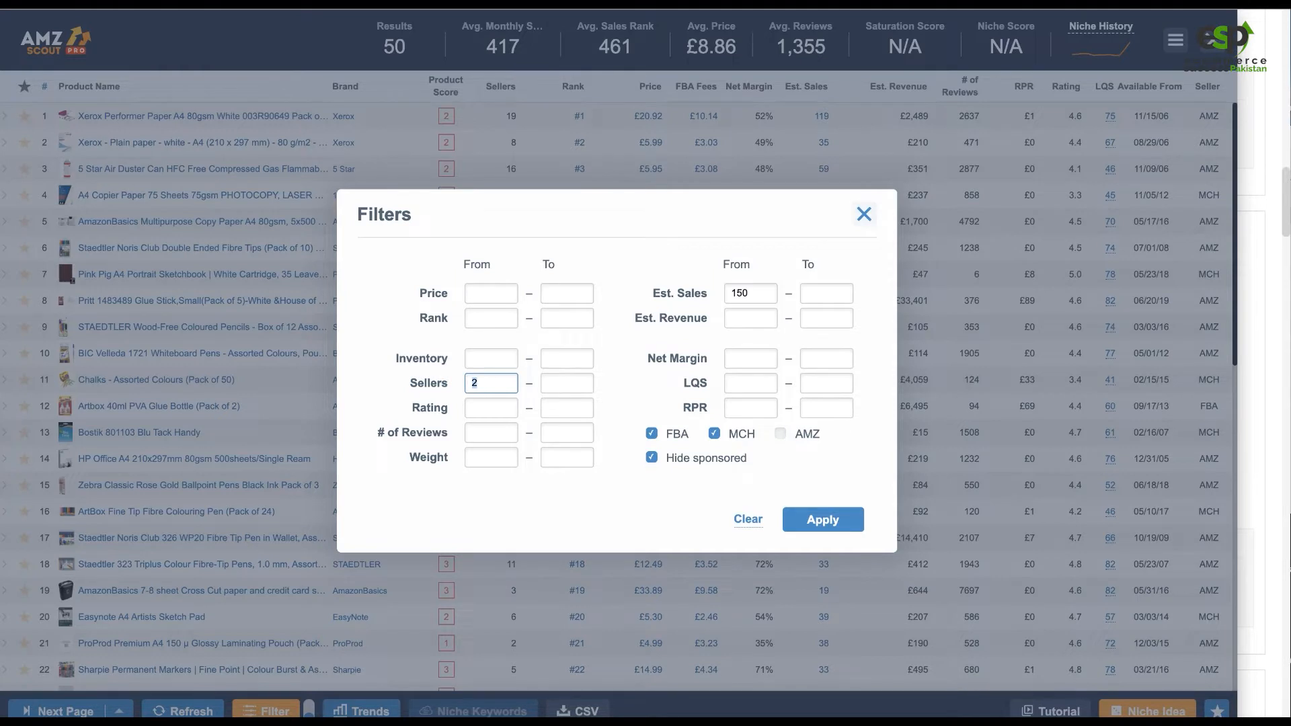
key("BackSpace")
type("3")
key("BackSpace")
type("2")
Keep the filter at estimated sales from 150 with sponsored products hidden, and apply it to the product list.
double_click(740, 293)
key("Tab")
left_click(652, 457)
left_click(651, 457)
left_click(823, 519)
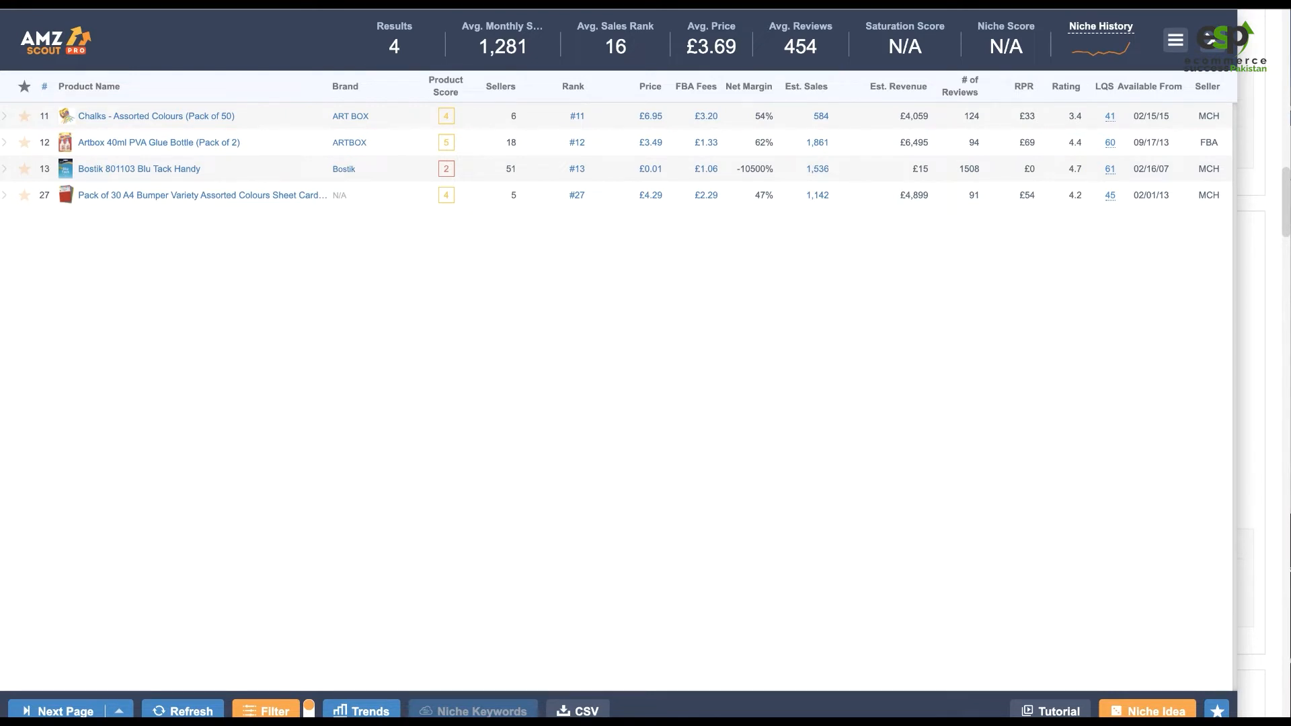
Shrink the AMZScout results window and load the next 5 pages of products into the filtered list.
left_click(119, 711)
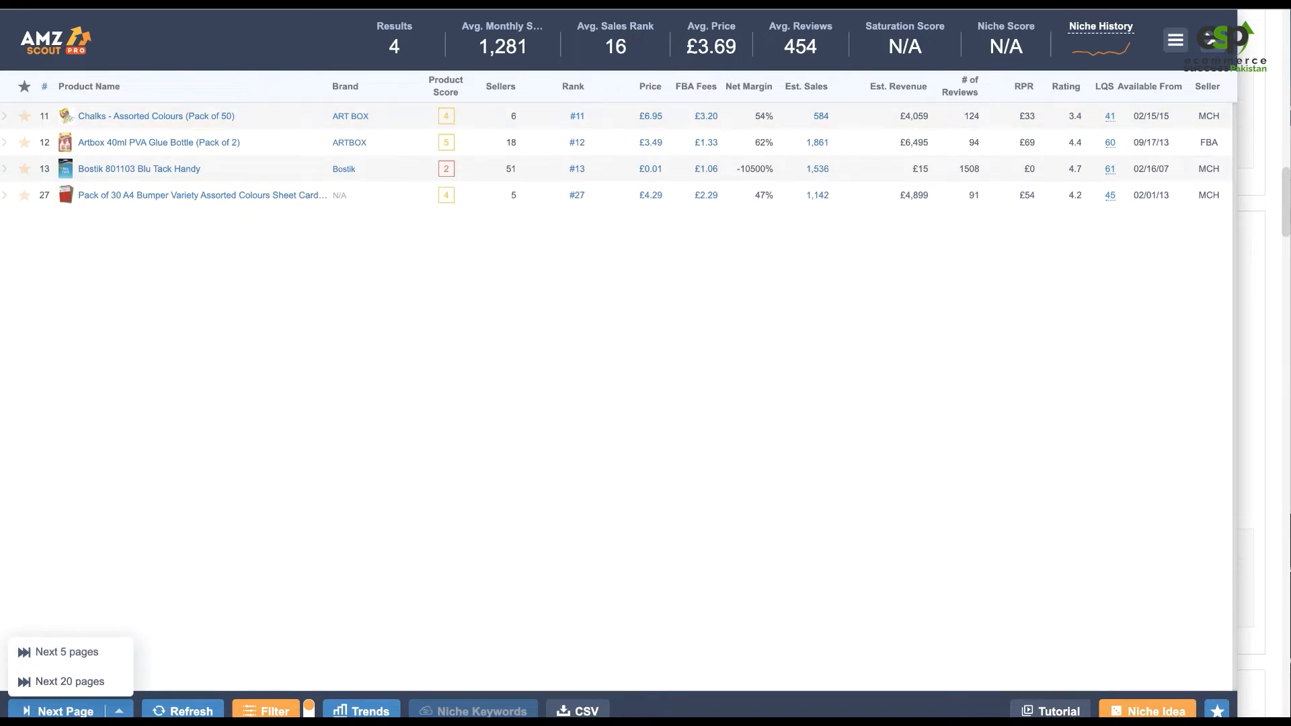
left_click_drag(1236, 10, 1266, 79)
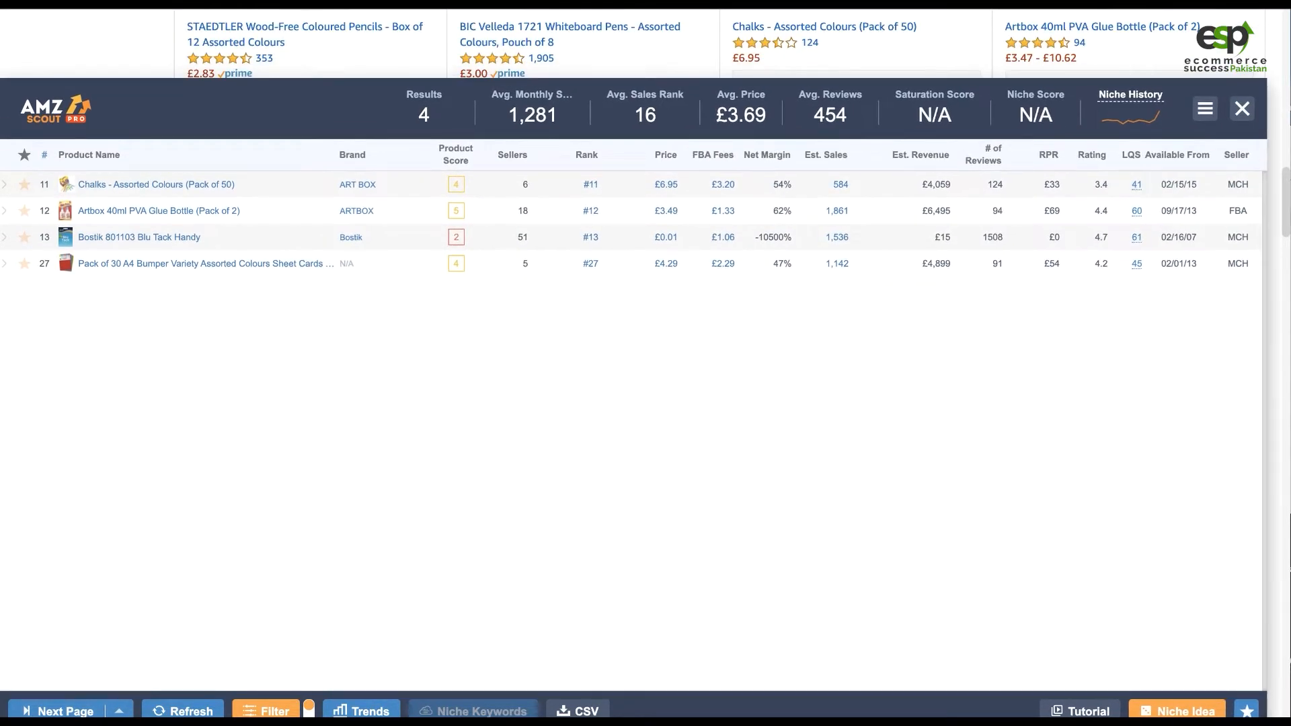
left_click(119, 711)
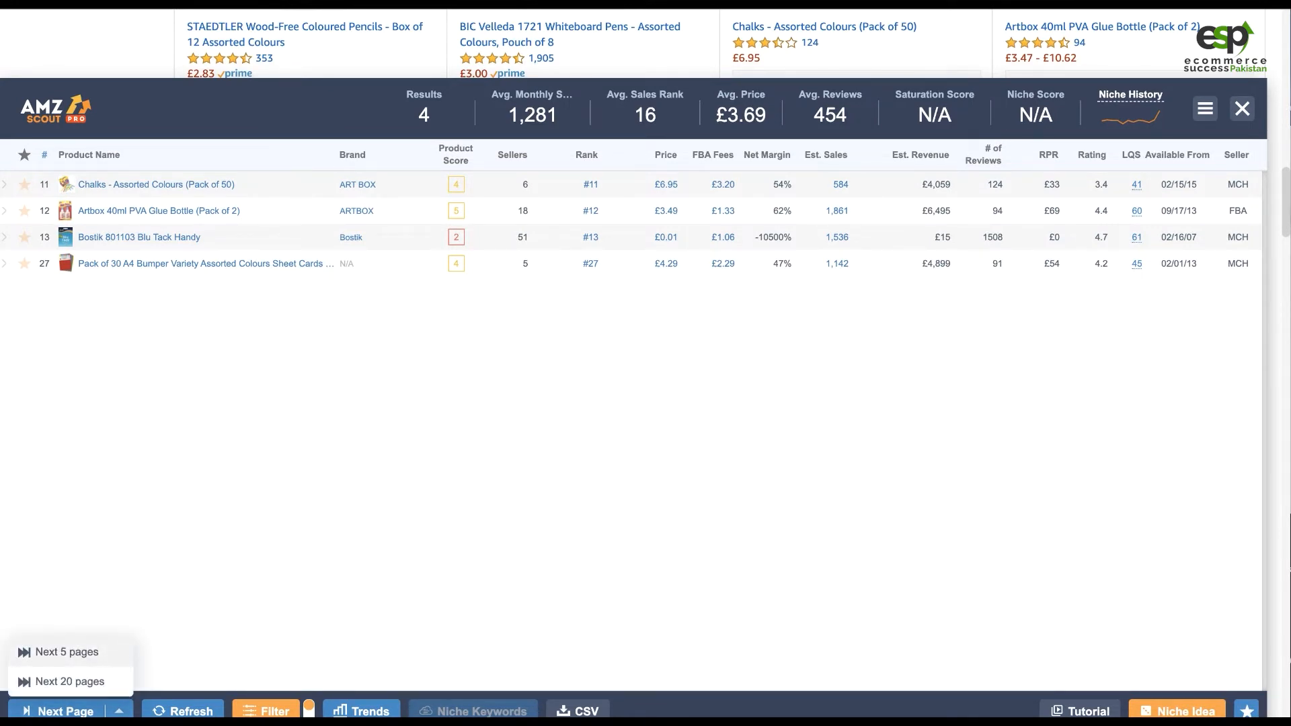
left_click(67, 652)
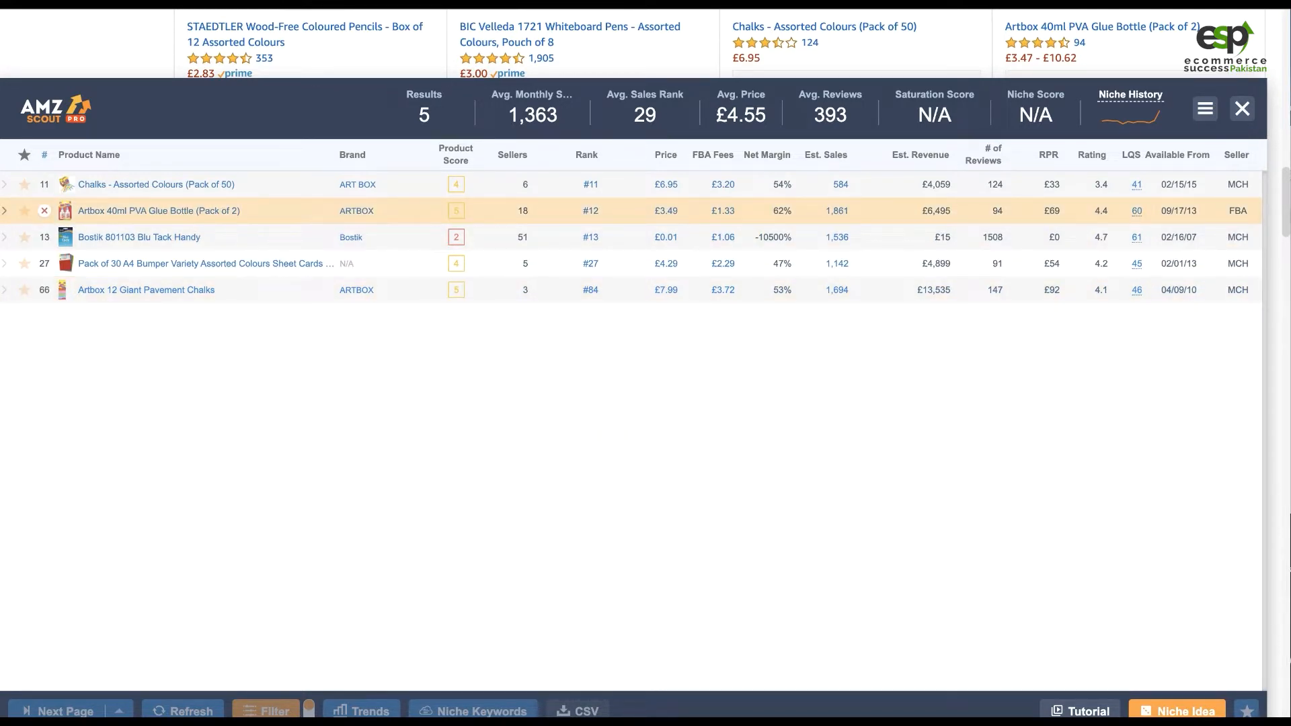
Check the number of sellers and the estimated revenue of the Artbox 40ml PVA Glue Bottle (Pack of 2).
double_click(523, 211)
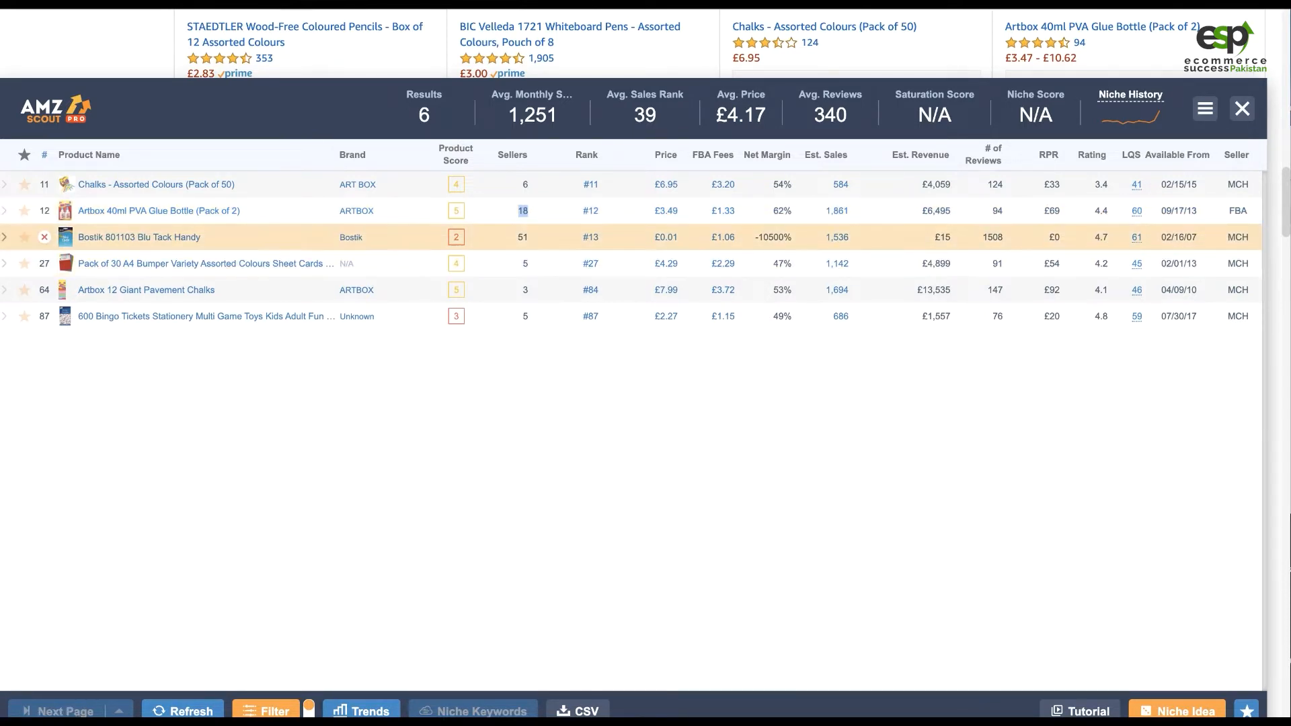
double_click(938, 211)
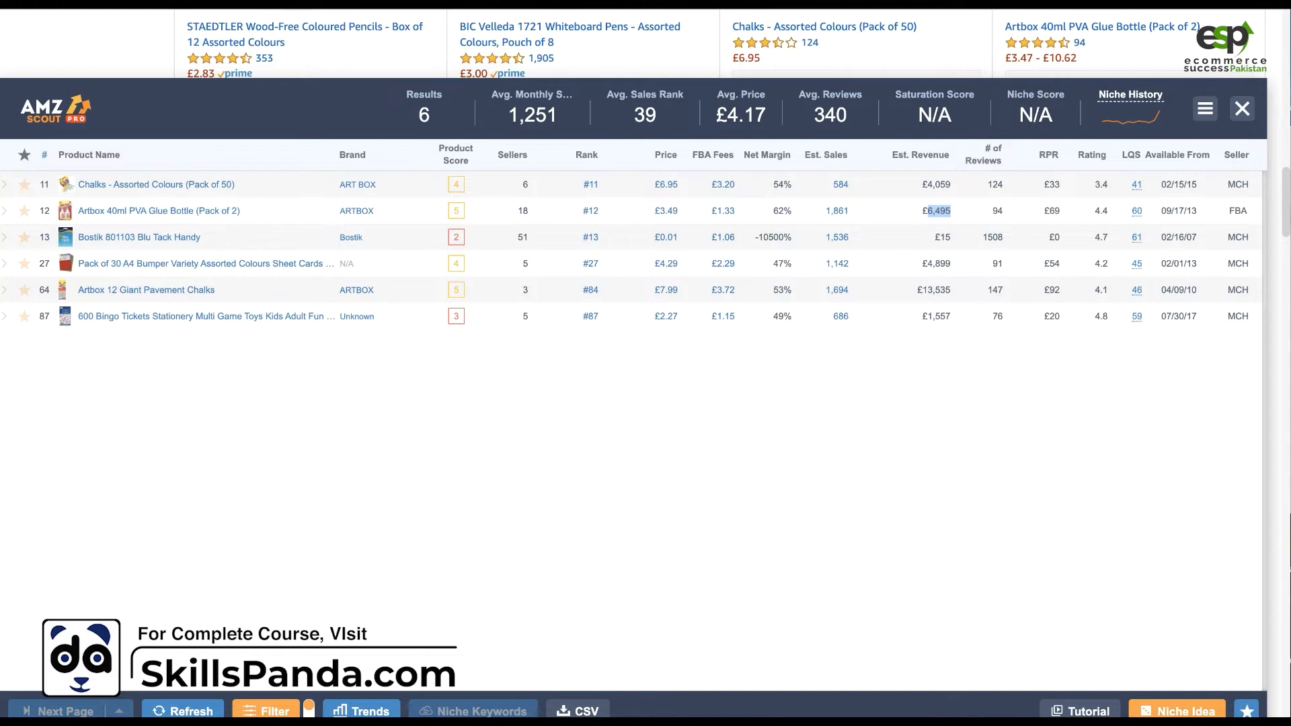
left_click(939, 211)
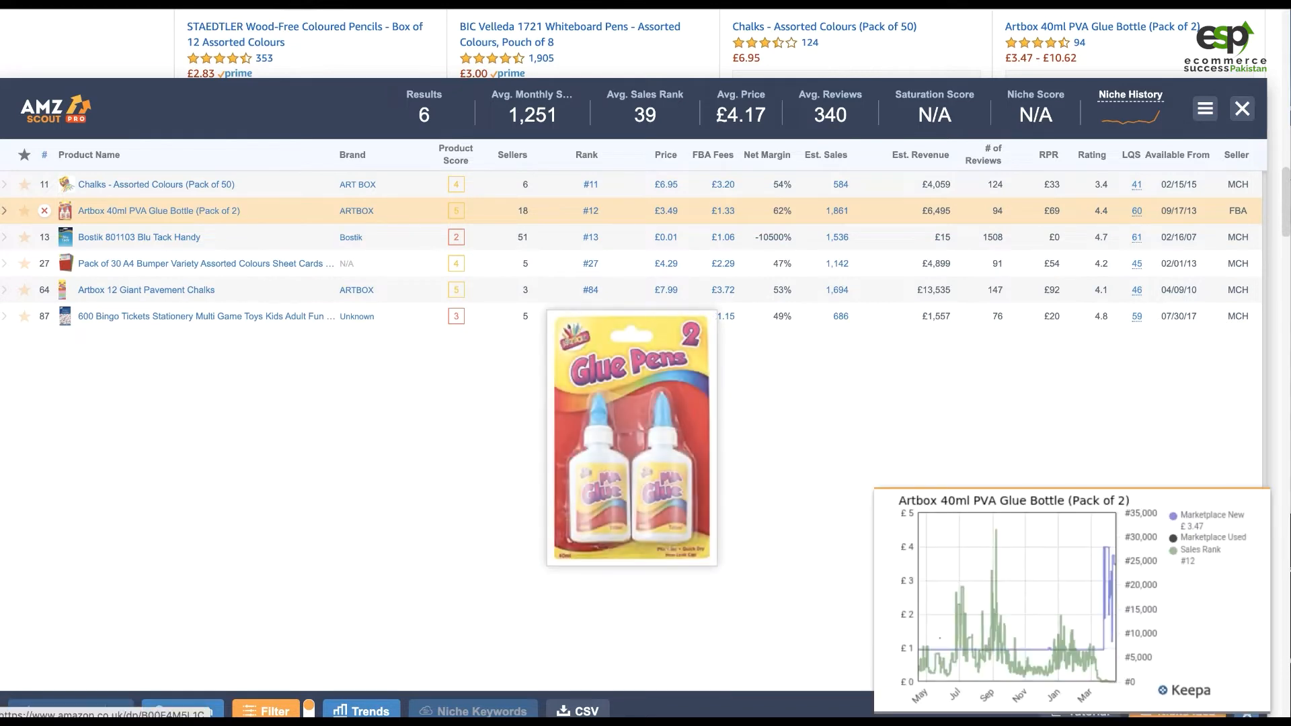
Open the Artbox 40ml PVA Glue Bottle (Pack of 2) listing and check its estimated monthly units in ASINspector.
left_click(158, 211)
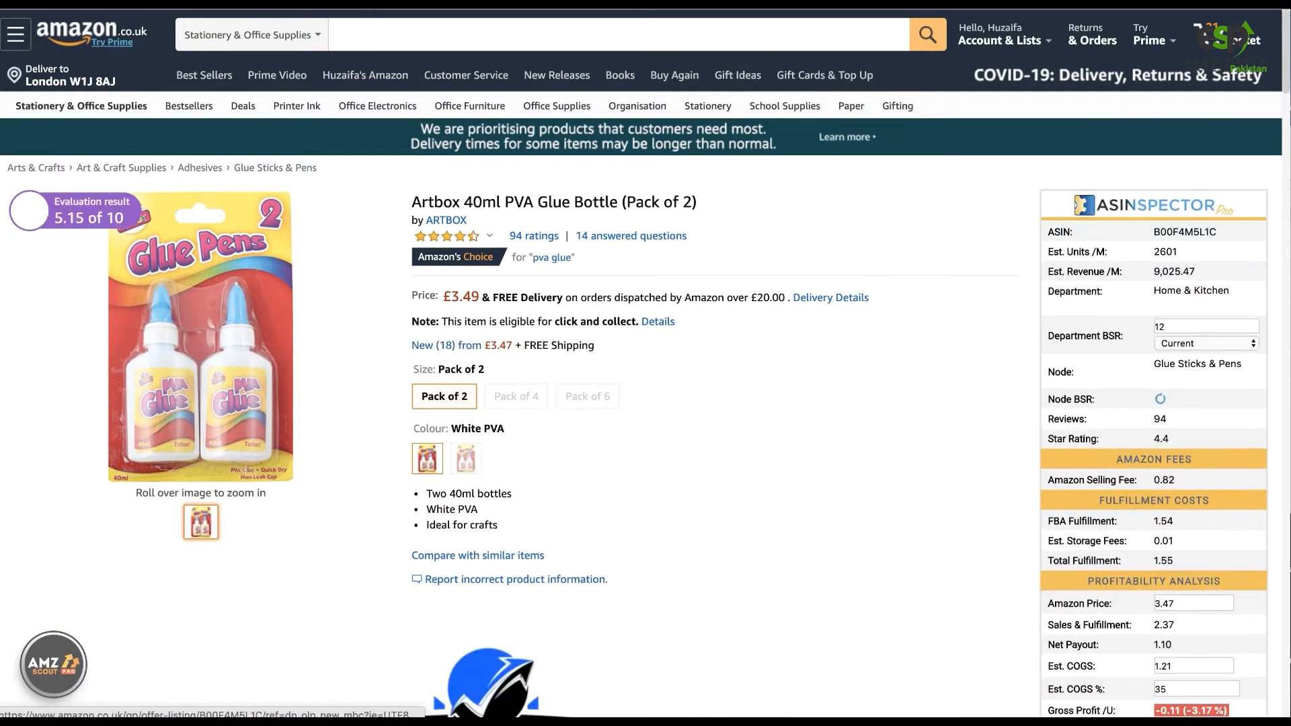
scroll(642, 376, "down", 2)
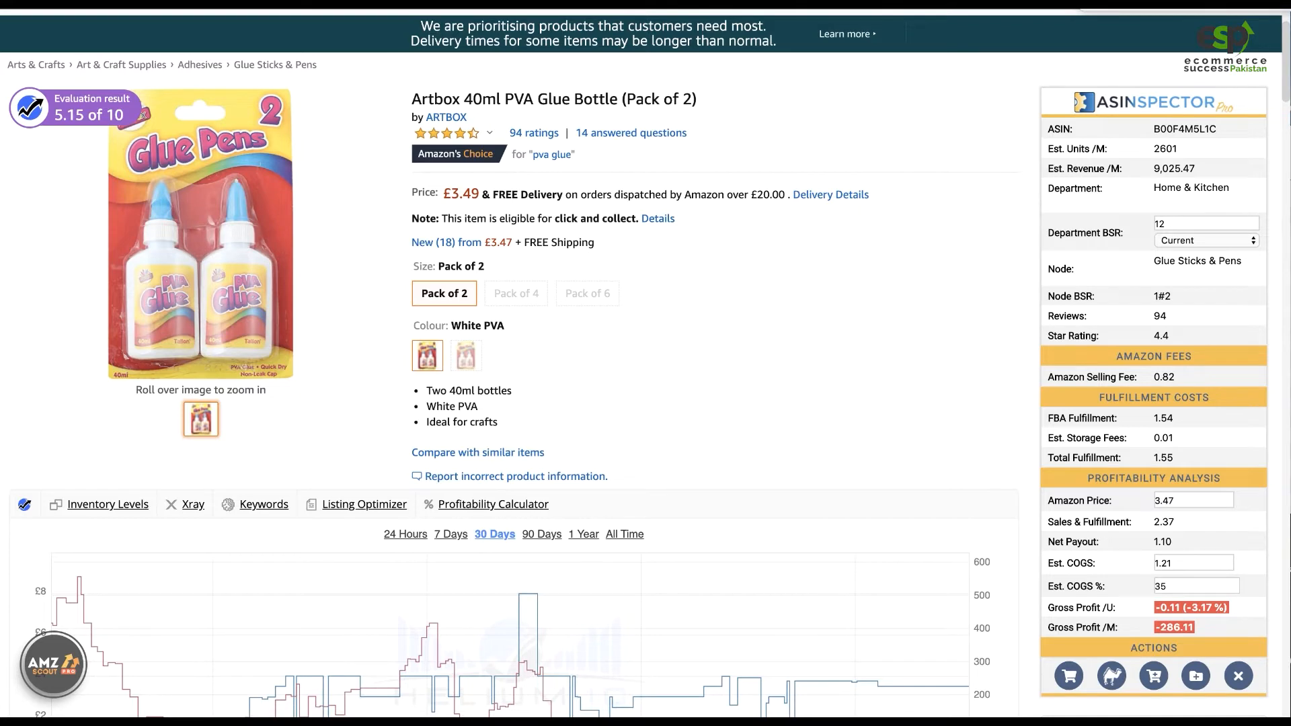
double_click(1077, 149)
double_click(1166, 148)
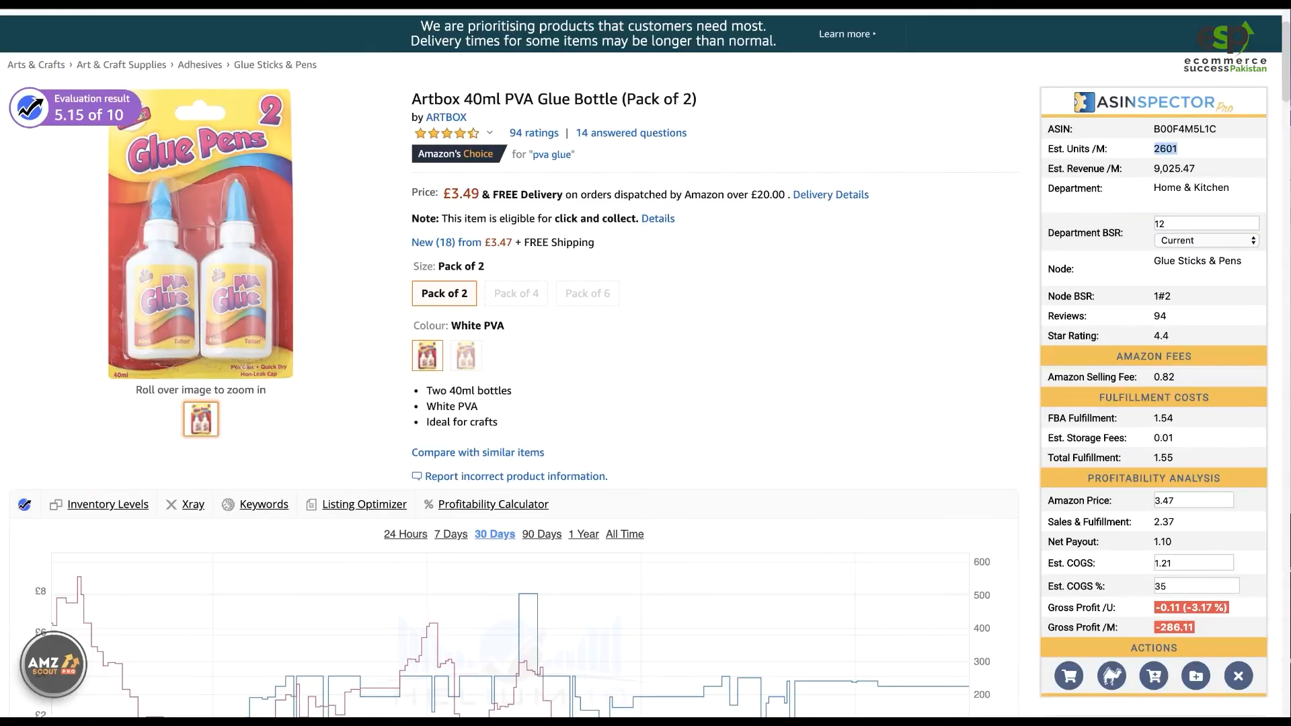
Examine the glue listing's Keepa price and sales rank history over a year, and return the range to 3 months.
scroll(645, 363, "down", 12)
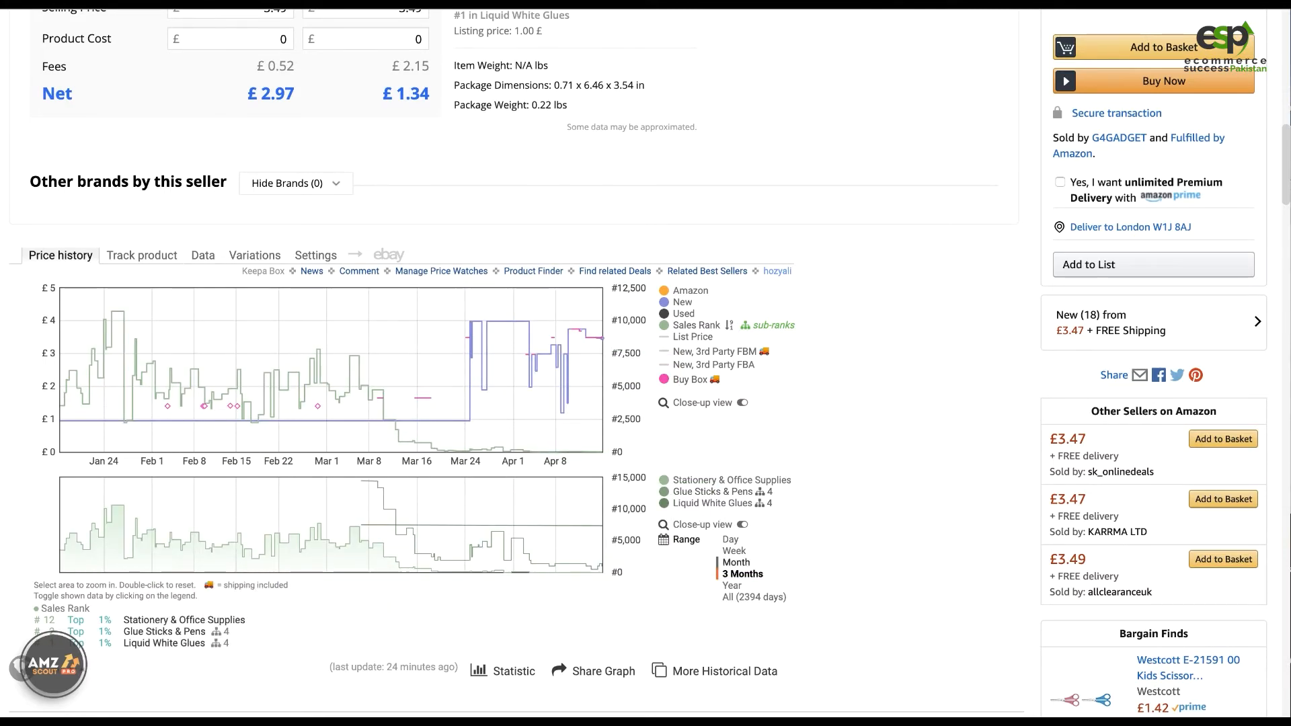
left_click(733, 586)
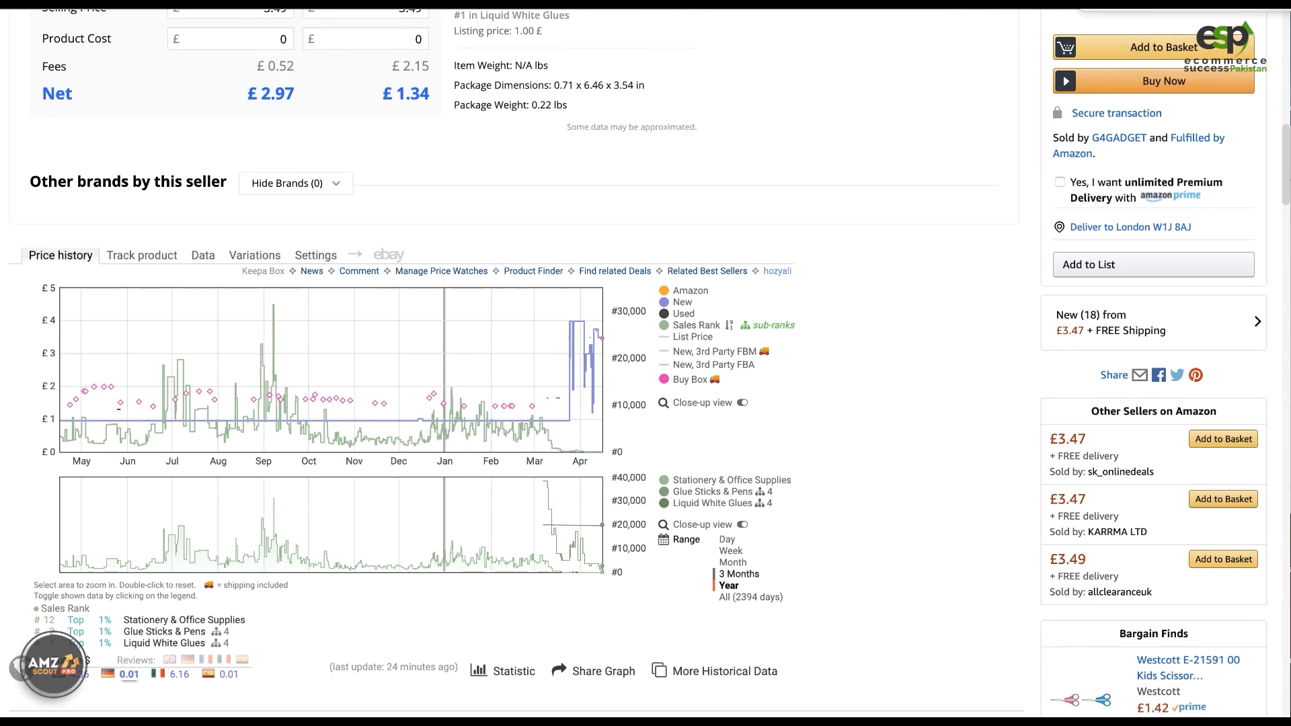
left_click(739, 574)
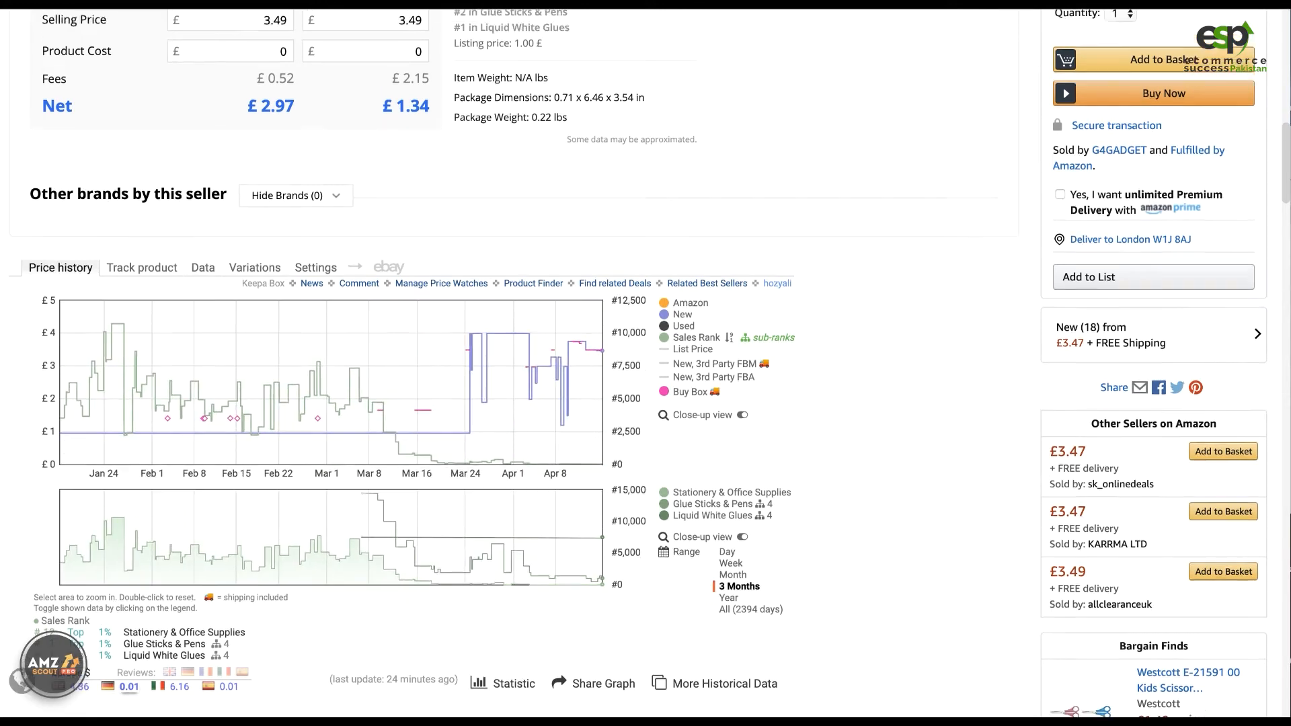
Open the ARTBOX brand store from the glue listing and browse its products and related brands.
scroll(645, 363, "up", 15)
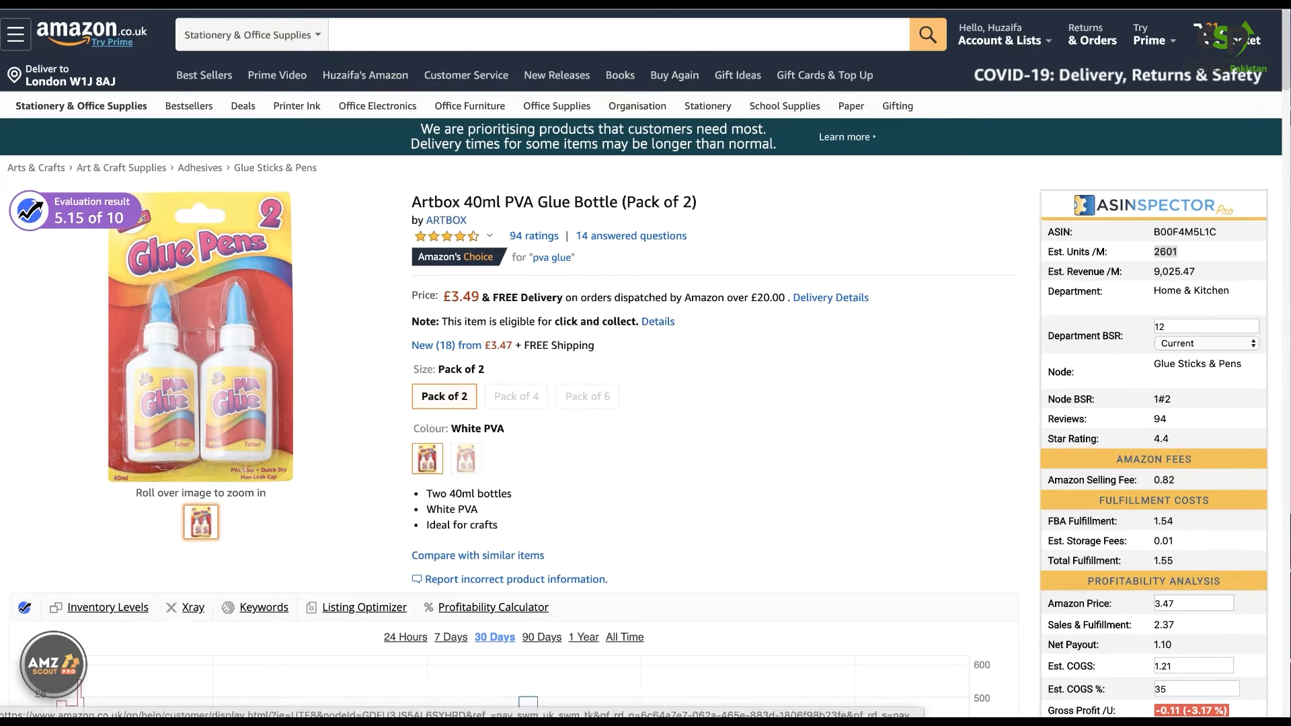
left_click(445, 220)
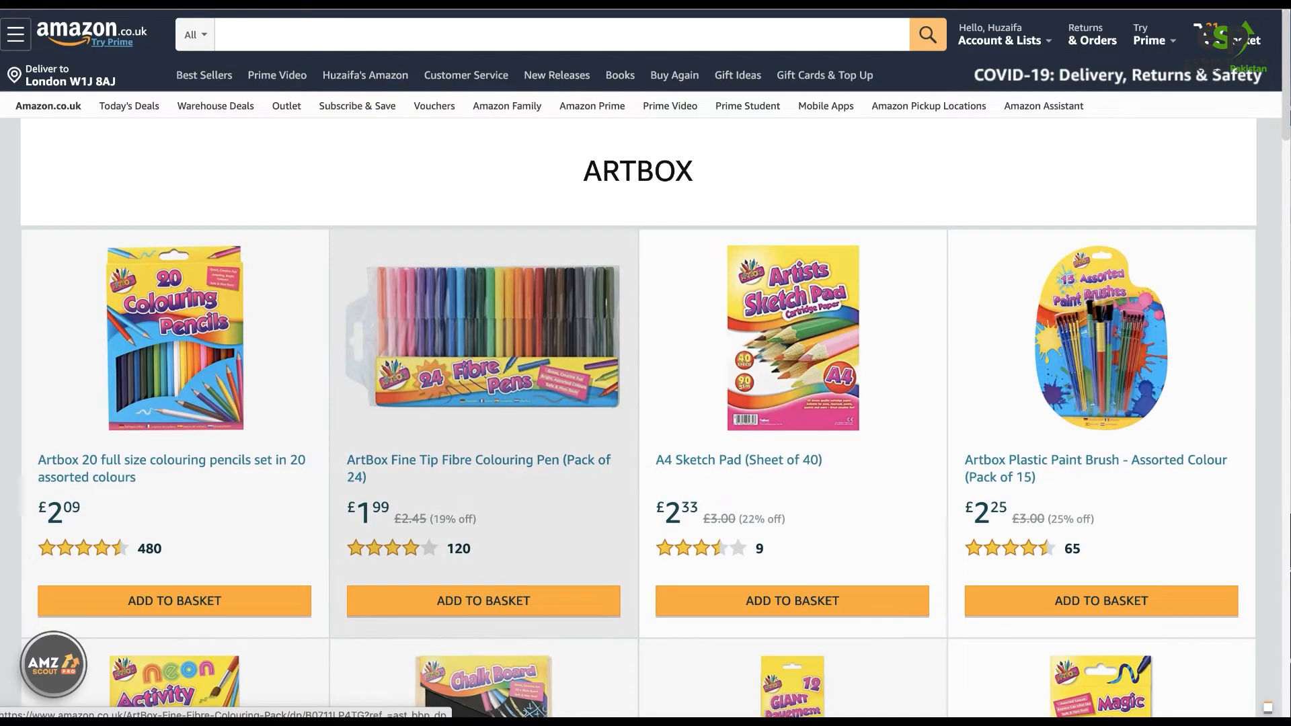
scroll(483, 337, "down", 10)
scroll(621, 613, "down", 15)
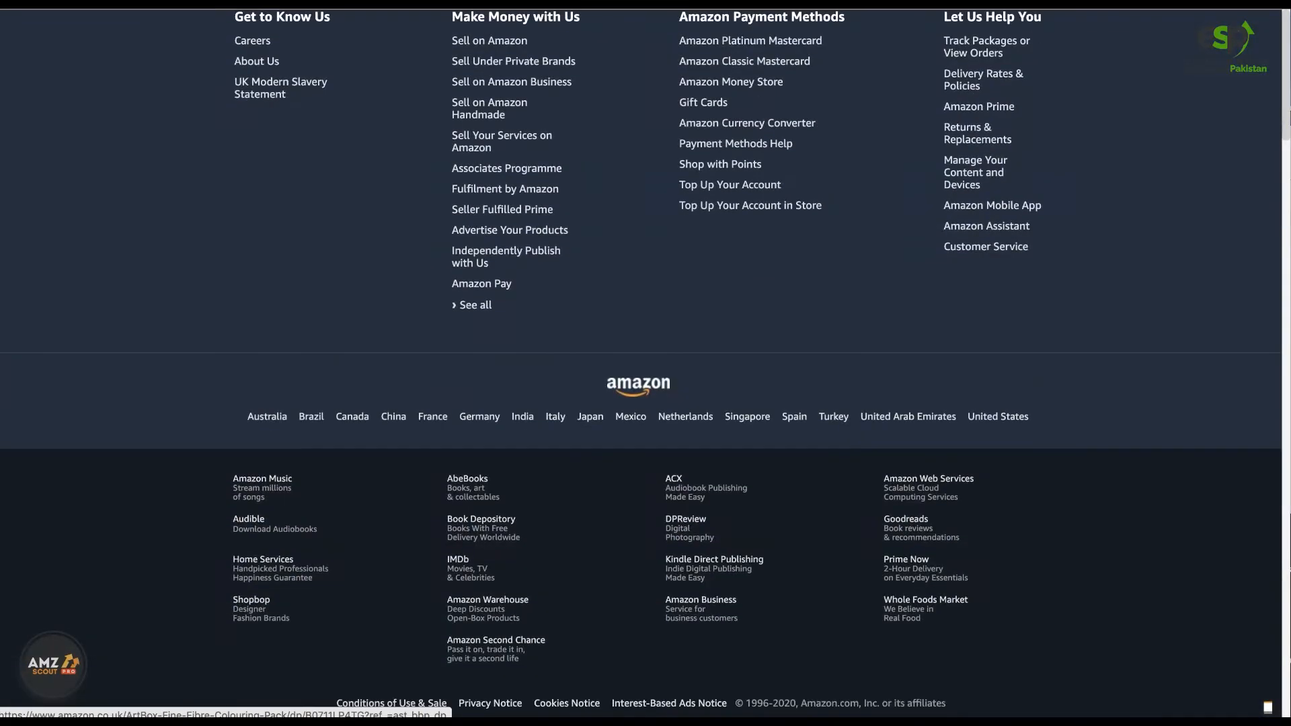
scroll(622, 613, "up", 12)
scroll(622, 614, "down", 2)
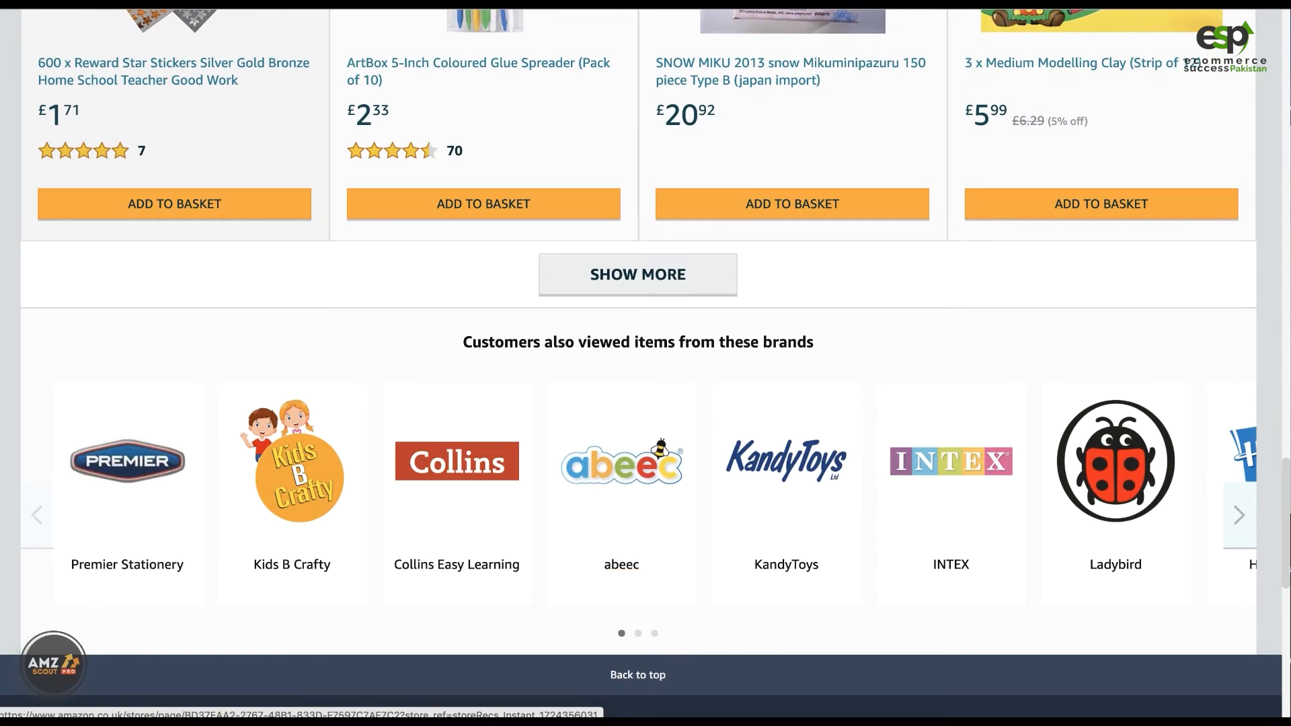
Load more products in the ARTBOX brand store and browse through the expanded range.
left_click(637, 275)
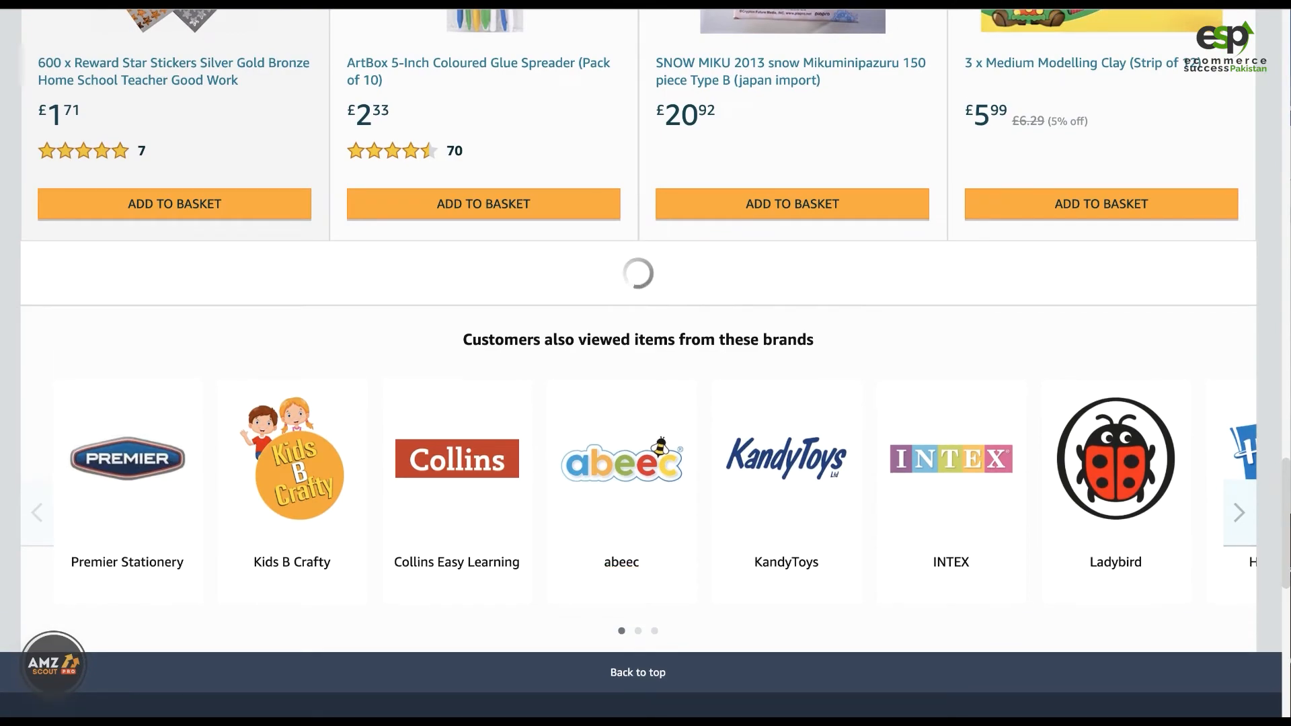
scroll(647, 364, "up", 3)
scroll(647, 363, "down", 15)
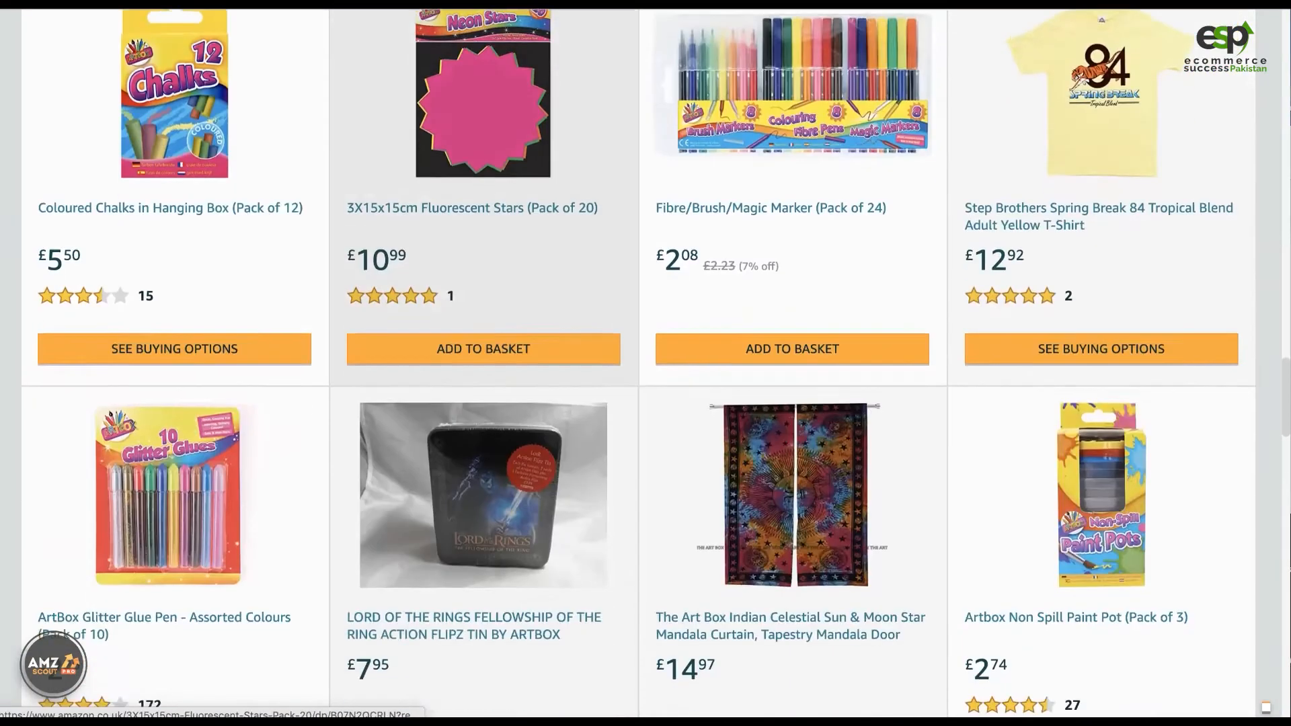
scroll(648, 363, "up", 20)
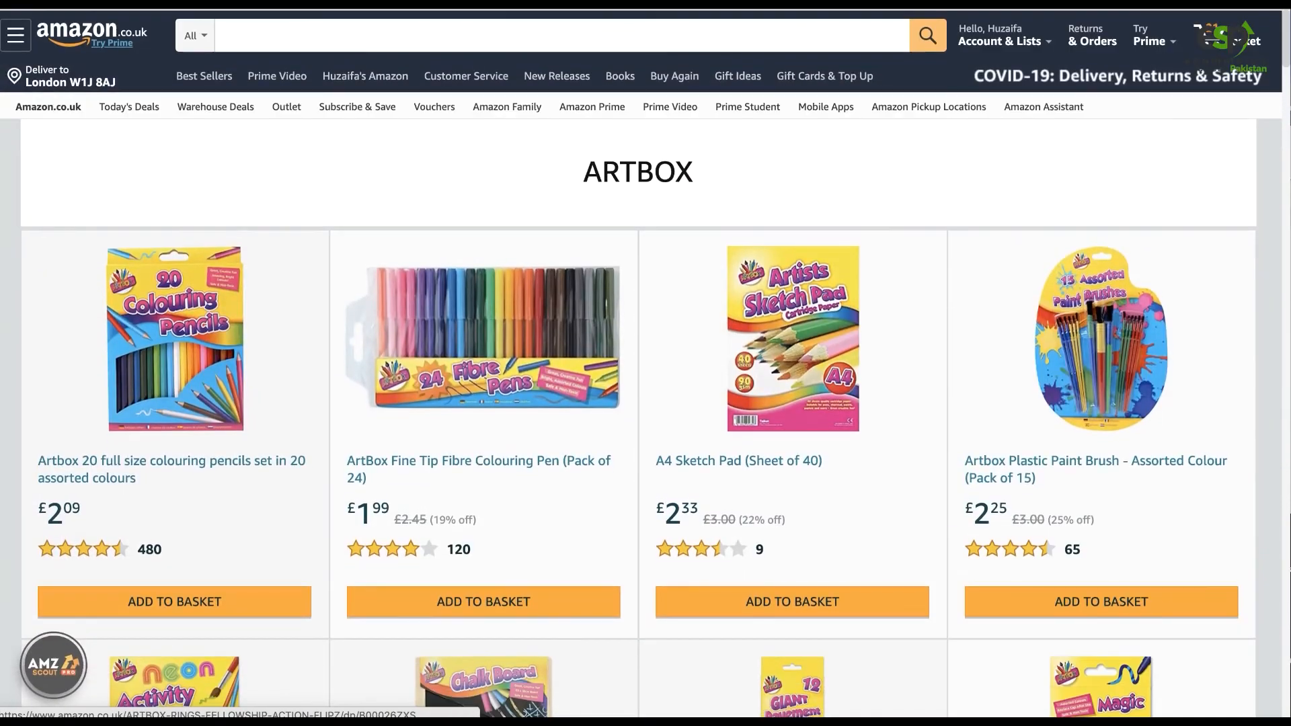
Search all Amazon UK departments for "artbox".
left_click(430, 33)
type("artbox")
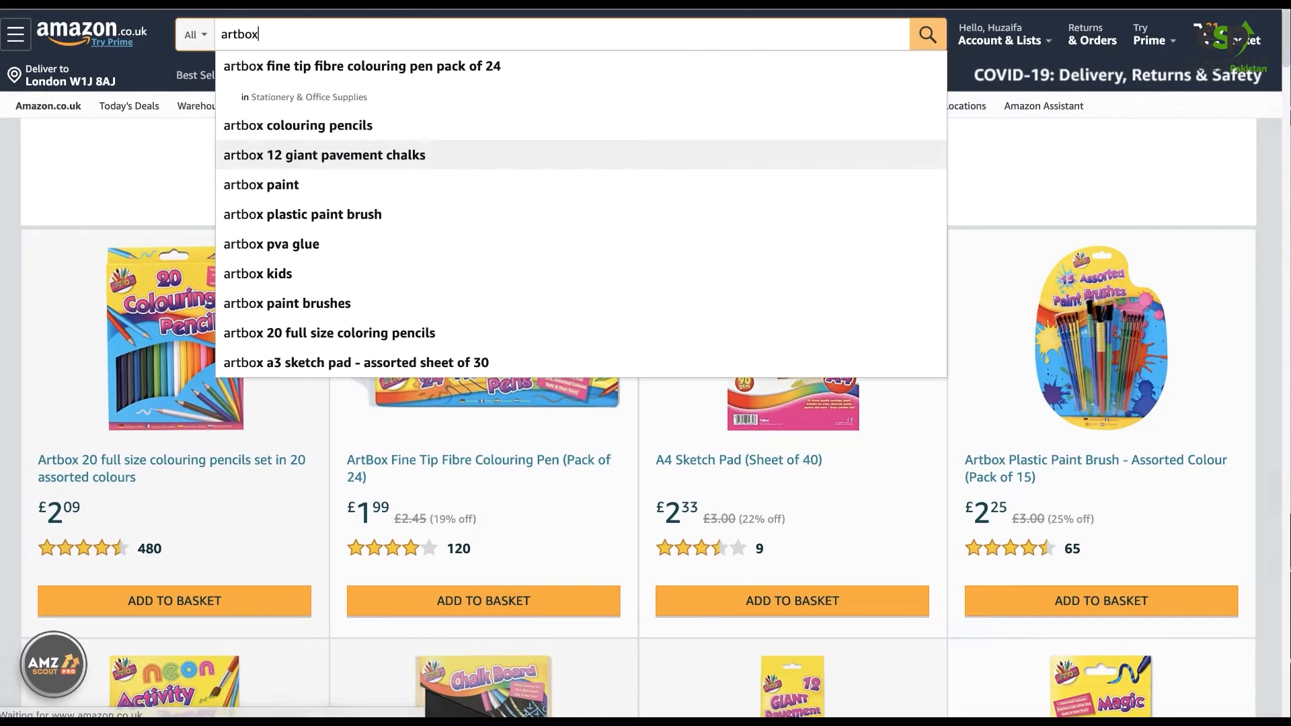
key("Return")
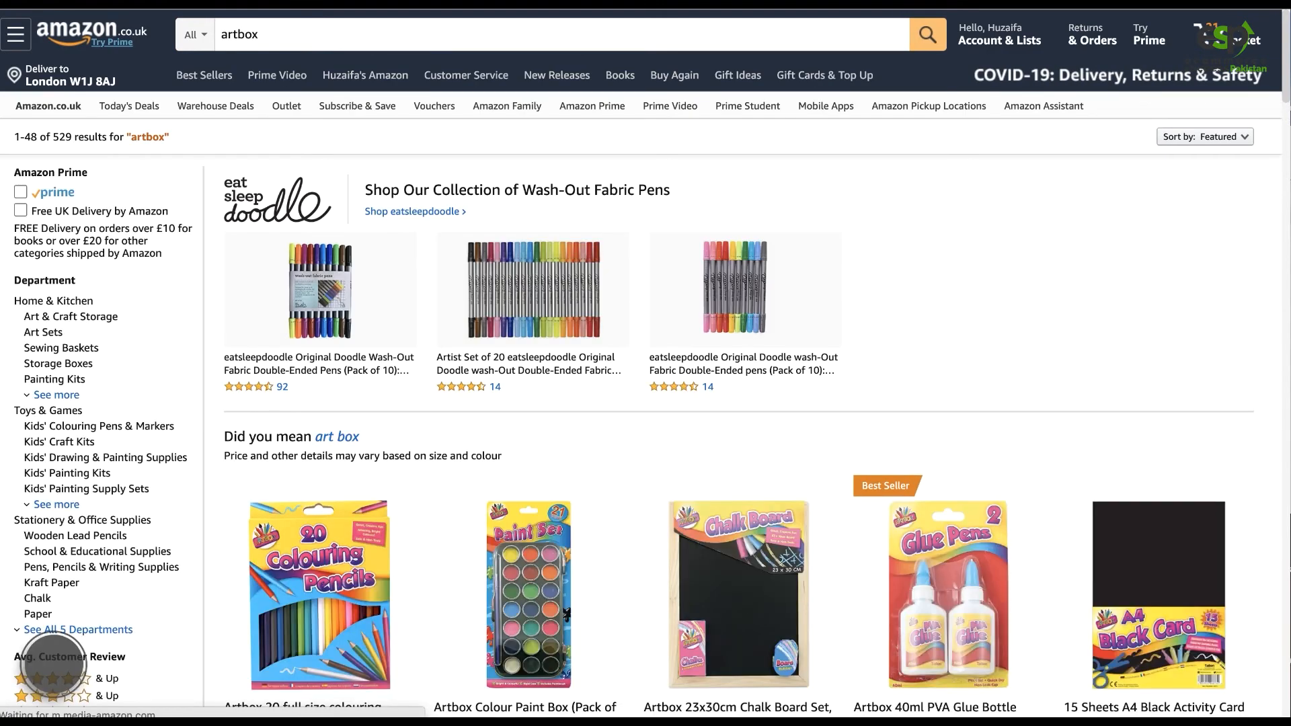
Examine the first page of artbox search results for each product's price, offers, estimated monthly sales and revenue.
scroll(646, 367, "down", 9)
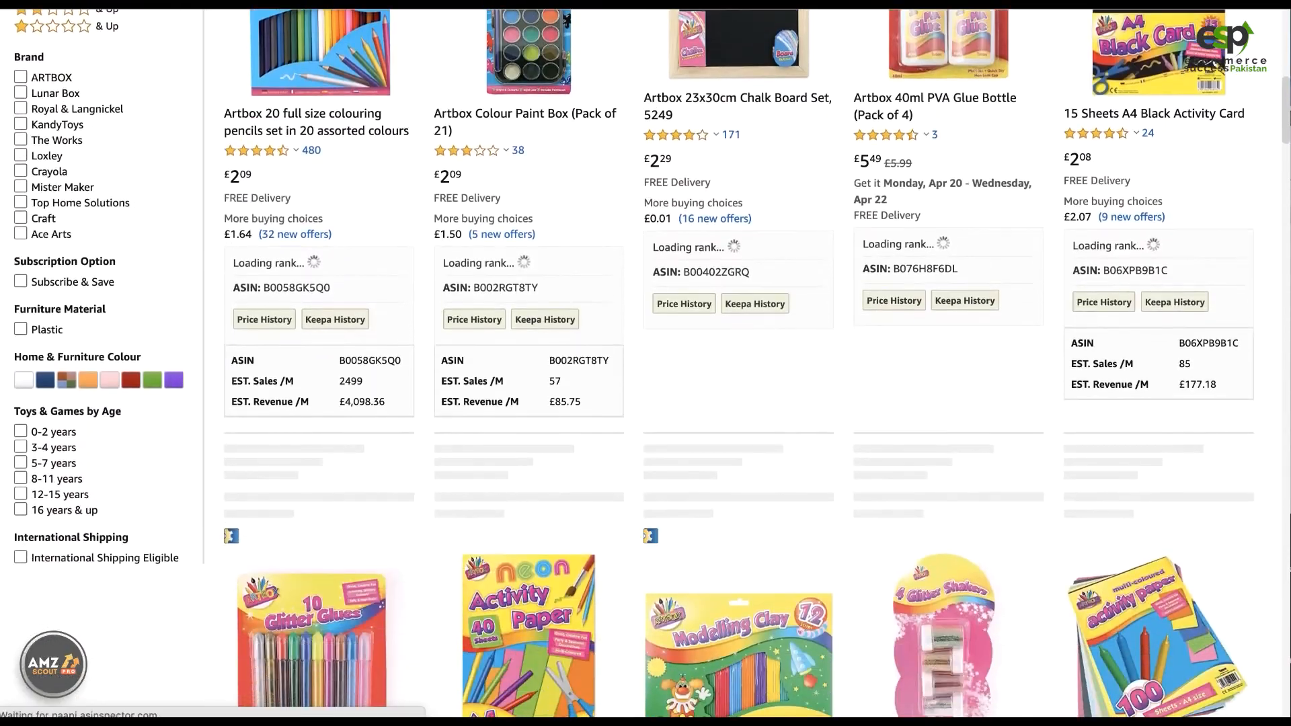
scroll(645, 367, "down", 10)
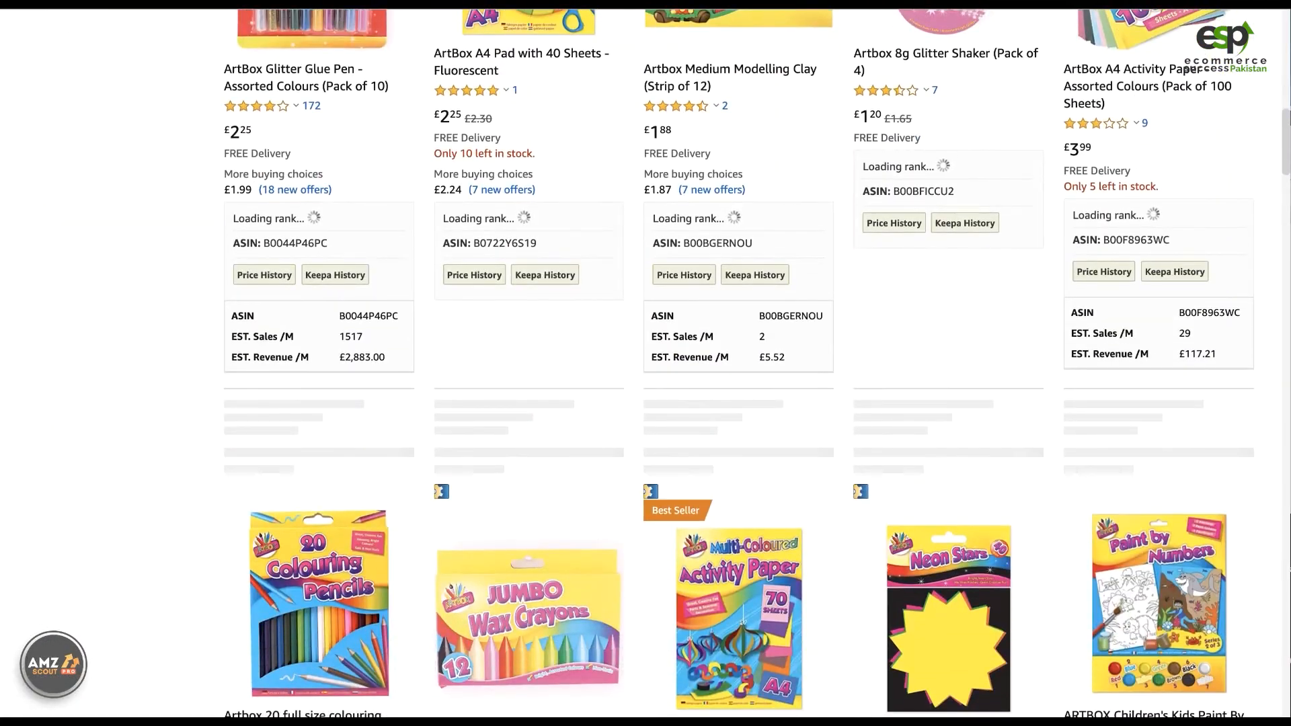
scroll(645, 367, "down", 20)
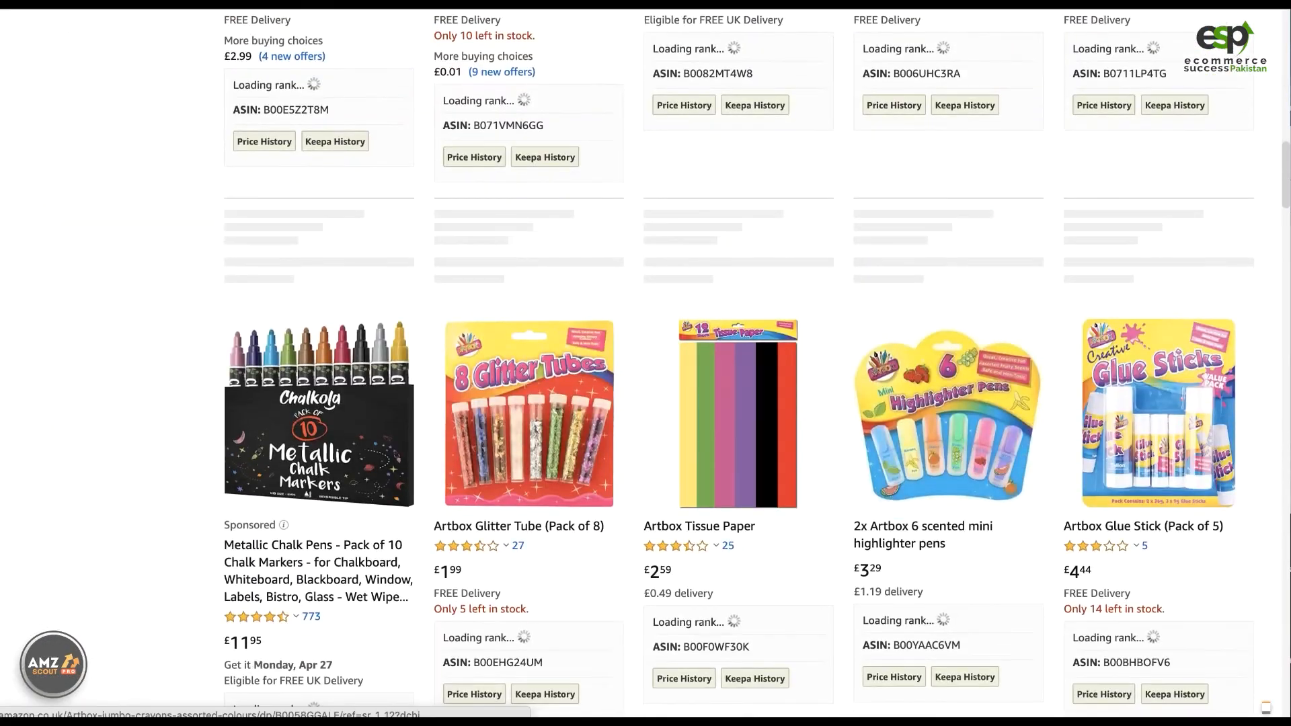
scroll(645, 367, "down", 20)
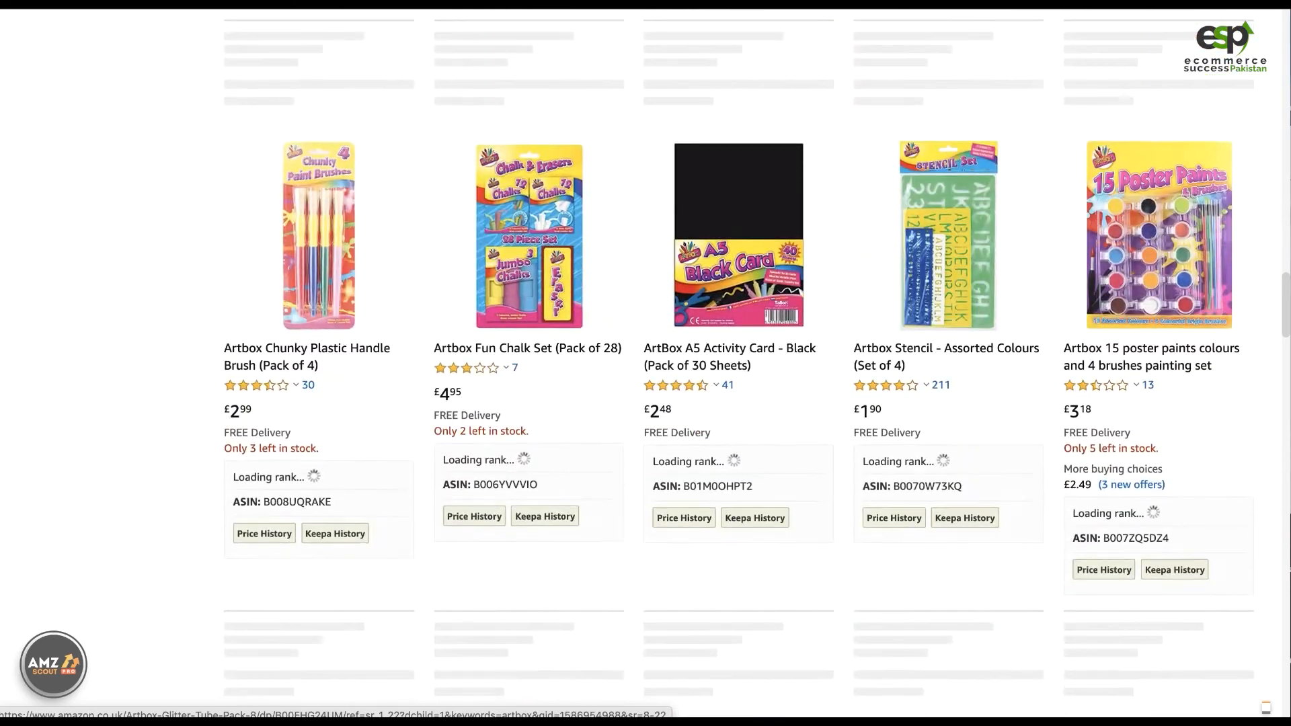
scroll(646, 367, "down", 10)
scroll(645, 363, "down", 15)
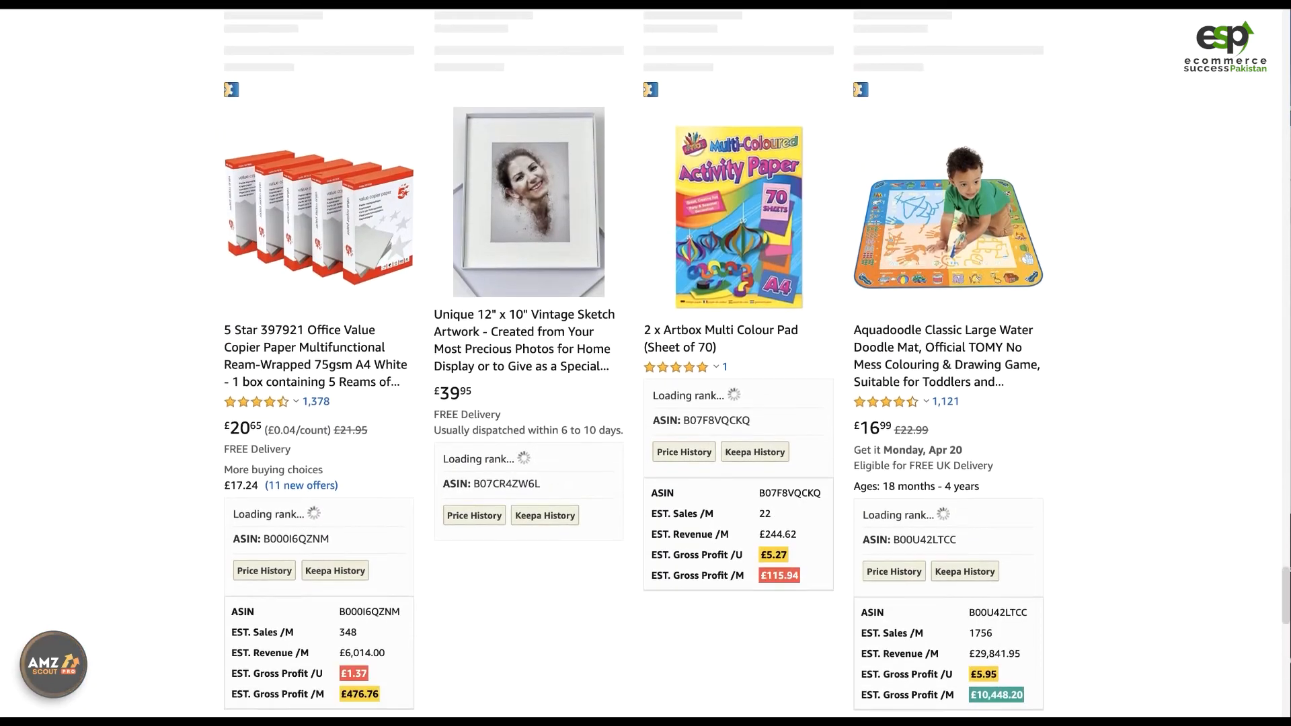
scroll(645, 363, "down", 2)
scroll(645, 363, "down", 2)
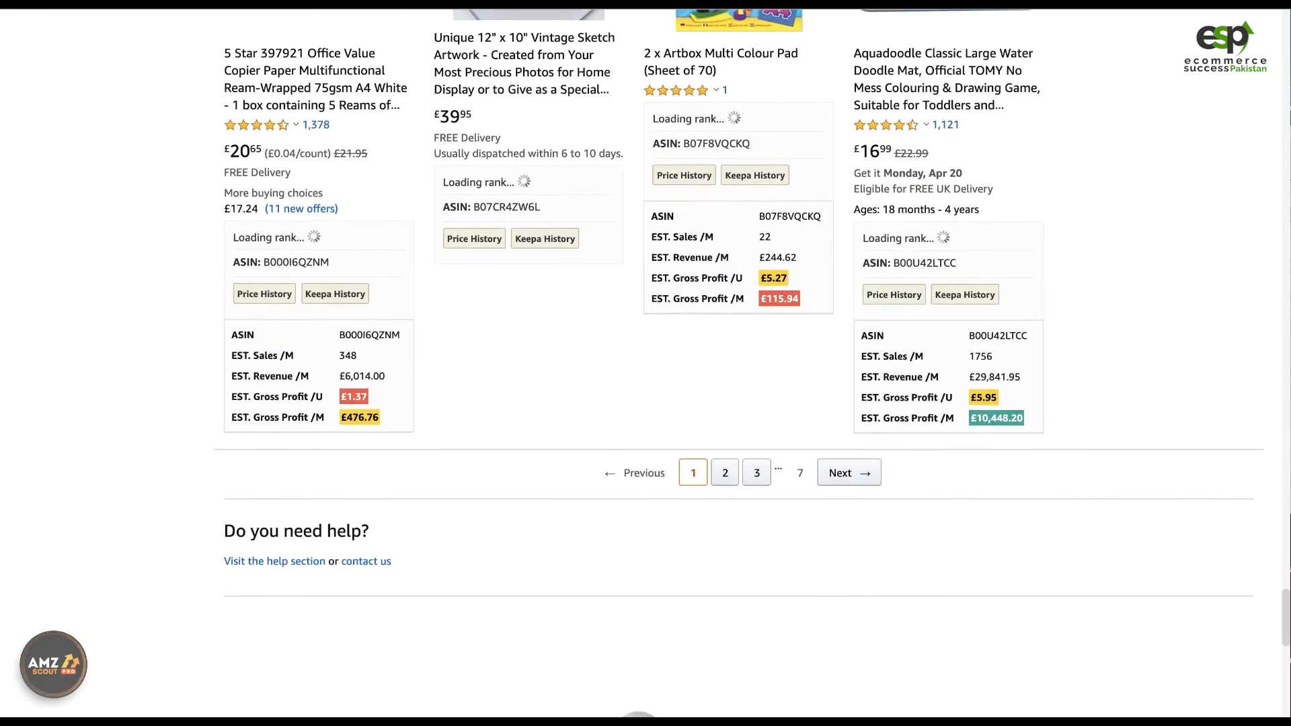
scroll(645, 363, "up", 20)
scroll(645, 363, "up", 20)
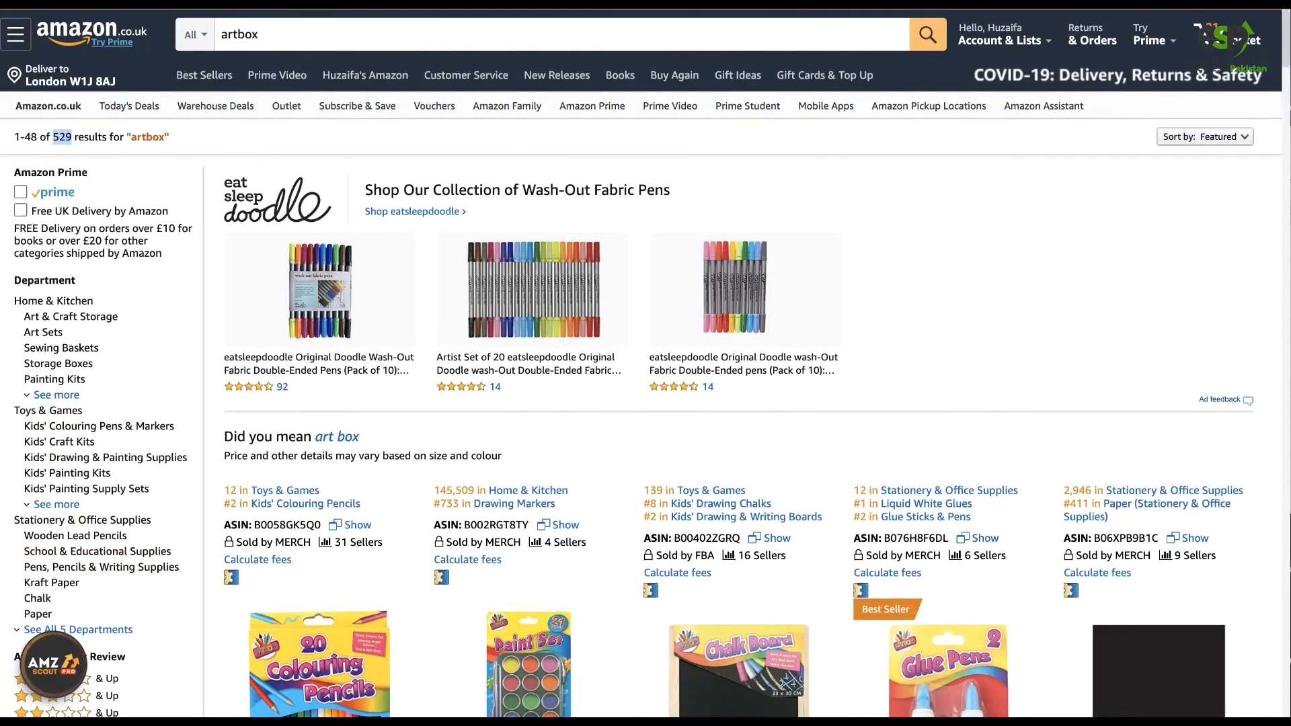
Analyse the artbox results in AMZScout Pro and apply a filter with a minimum of 100 estimated sales.
left_click(53, 665)
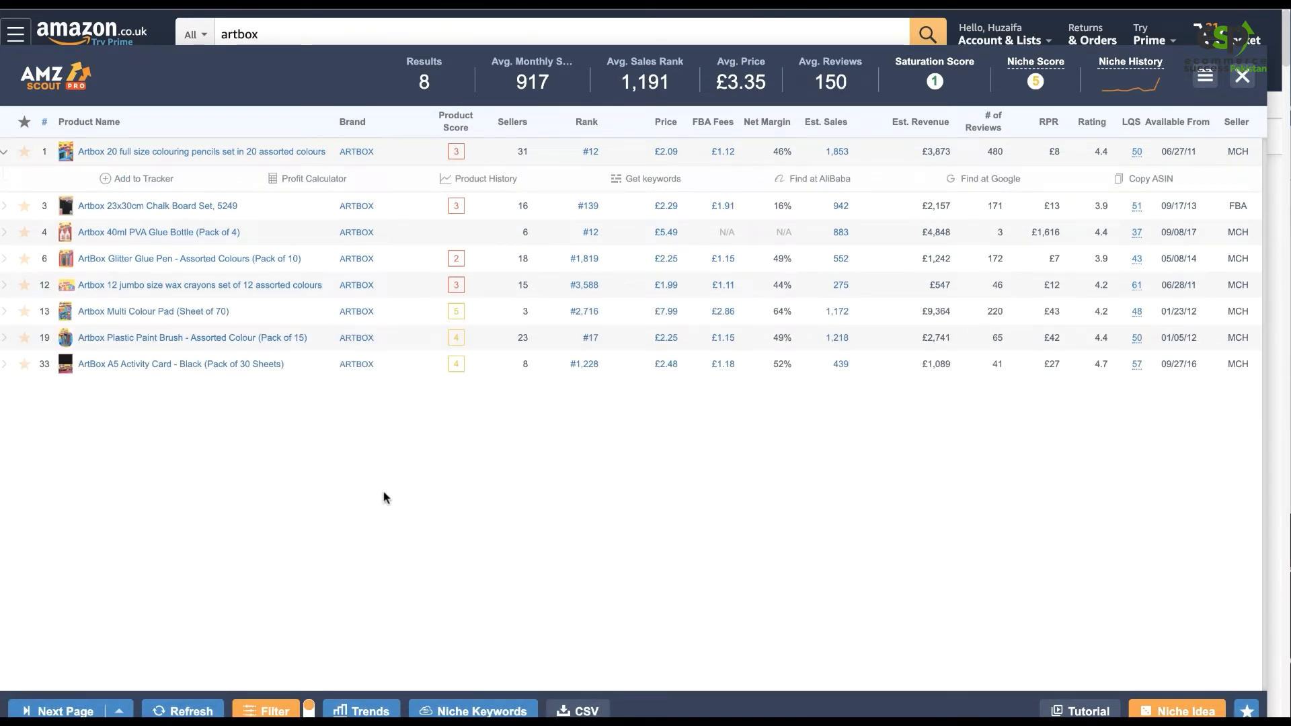
left_click(272, 710)
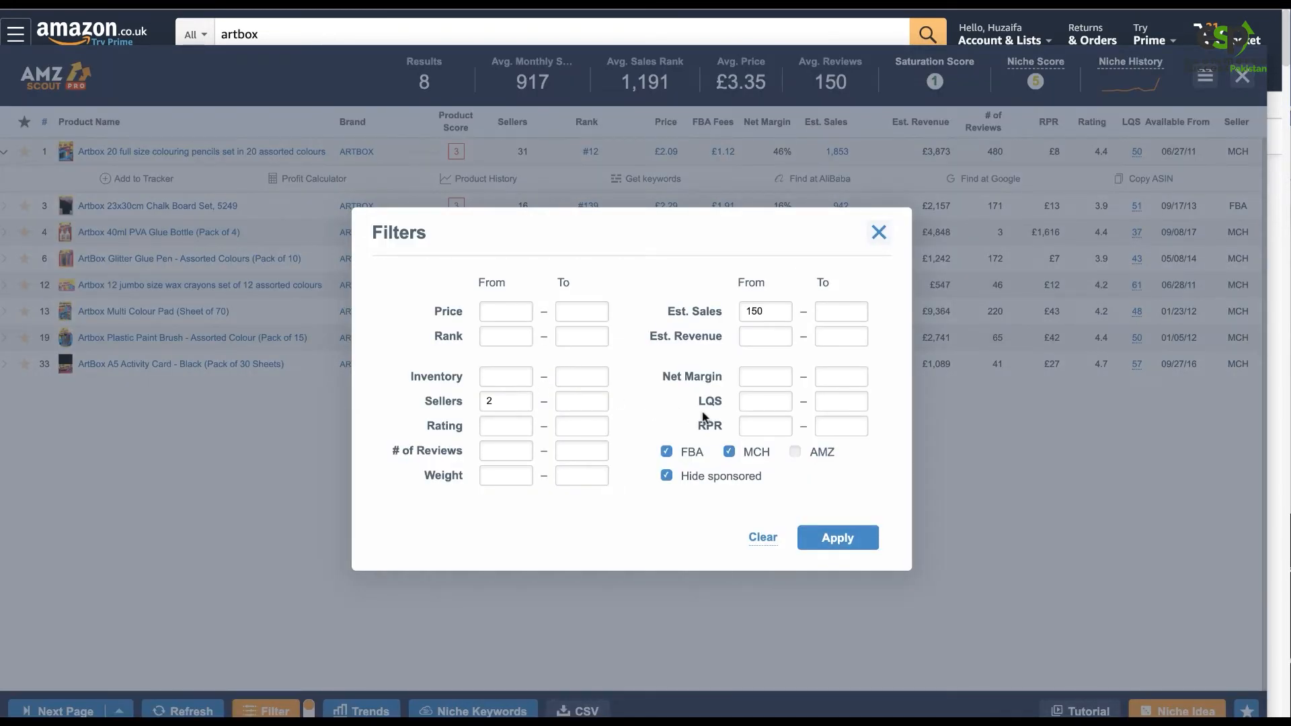
double_click(768, 314)
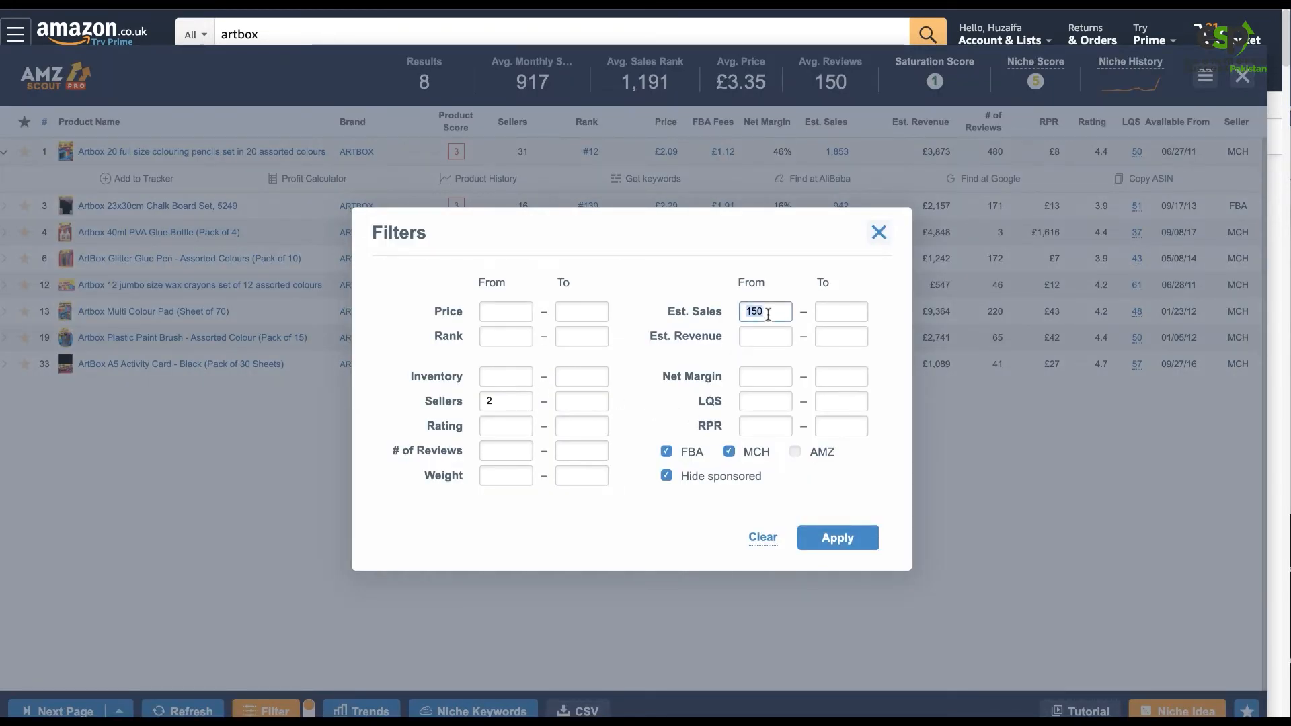
type("100")
left_click(848, 542)
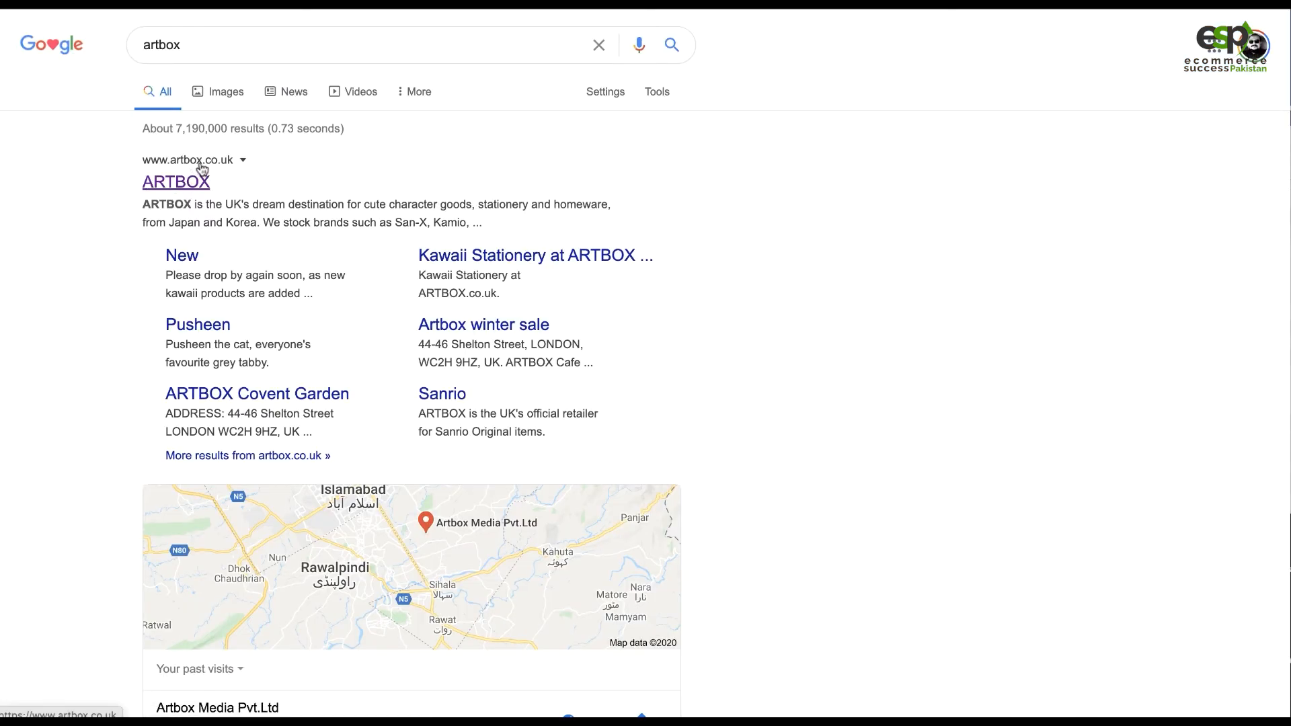
left_click(155, 182)
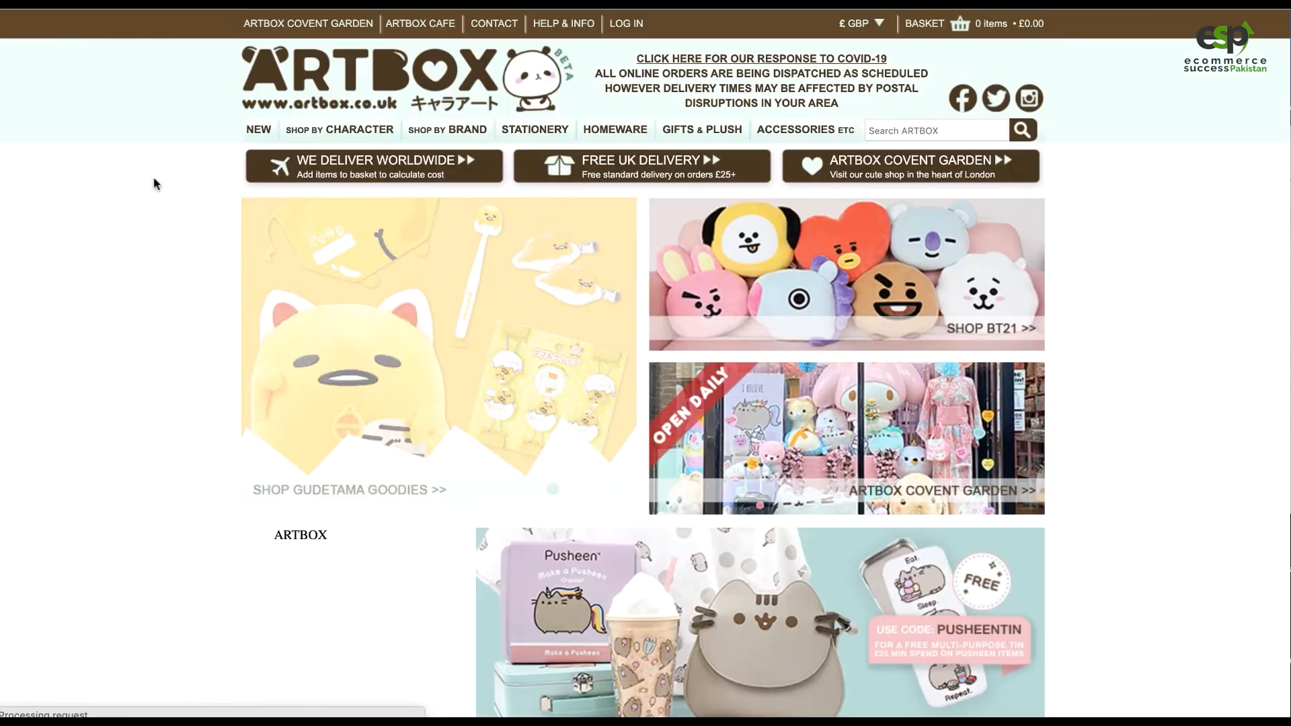
scroll(746, 393, "down", 7)
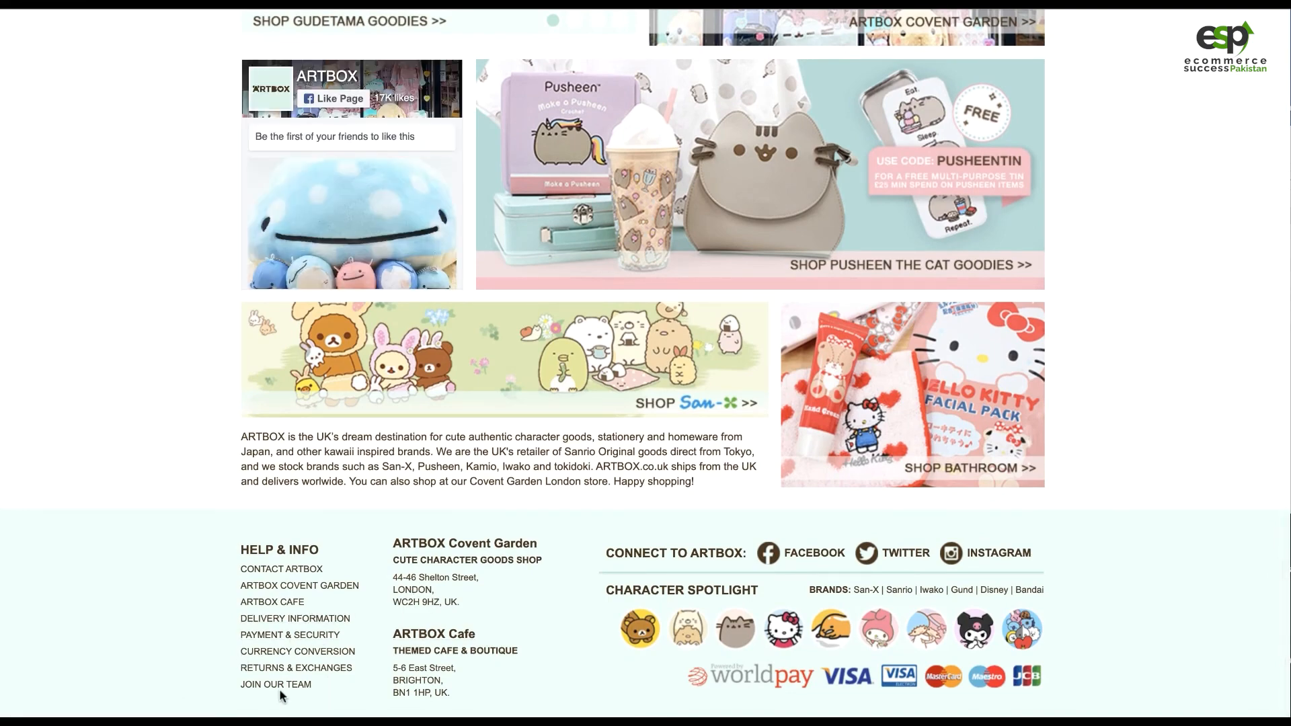
scroll(572, 511, "up", 8)
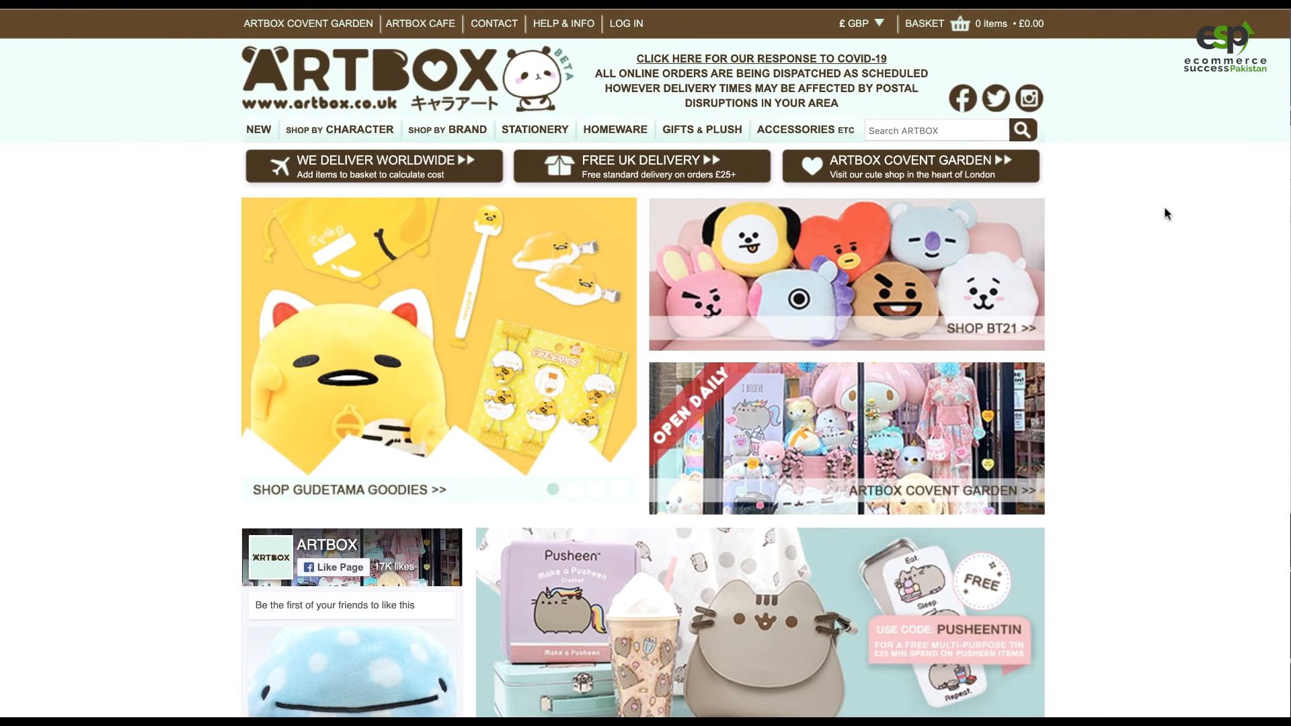
scroll(1147, 294, "down", 7)
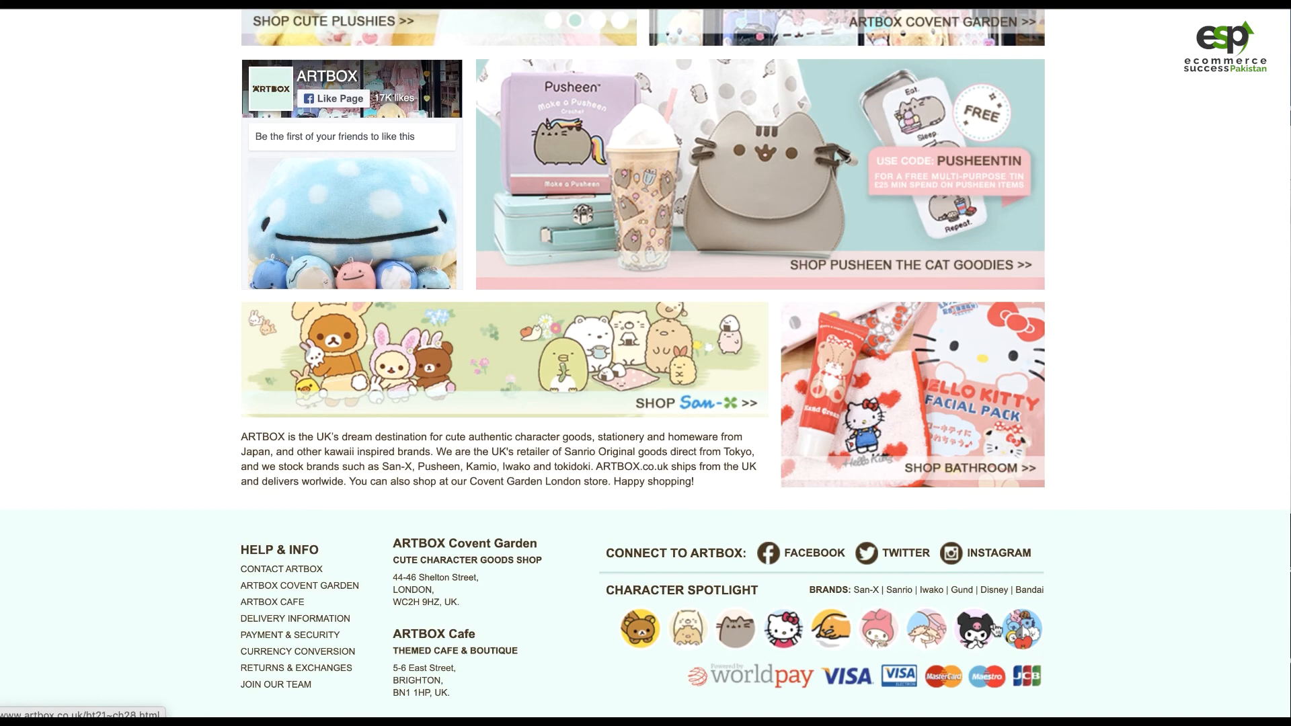
scroll(1076, 410, "up", 3)
scroll(1075, 410, "down", 3)
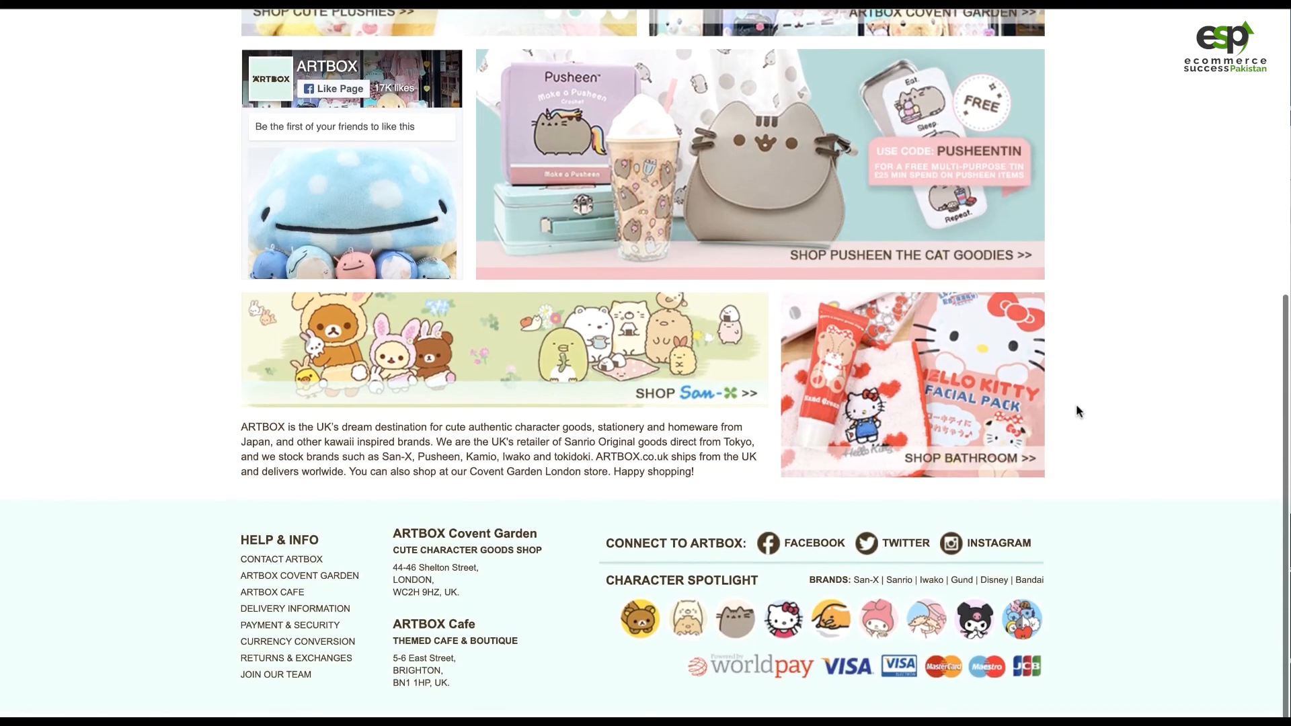
scroll(485, 552, "up", 8)
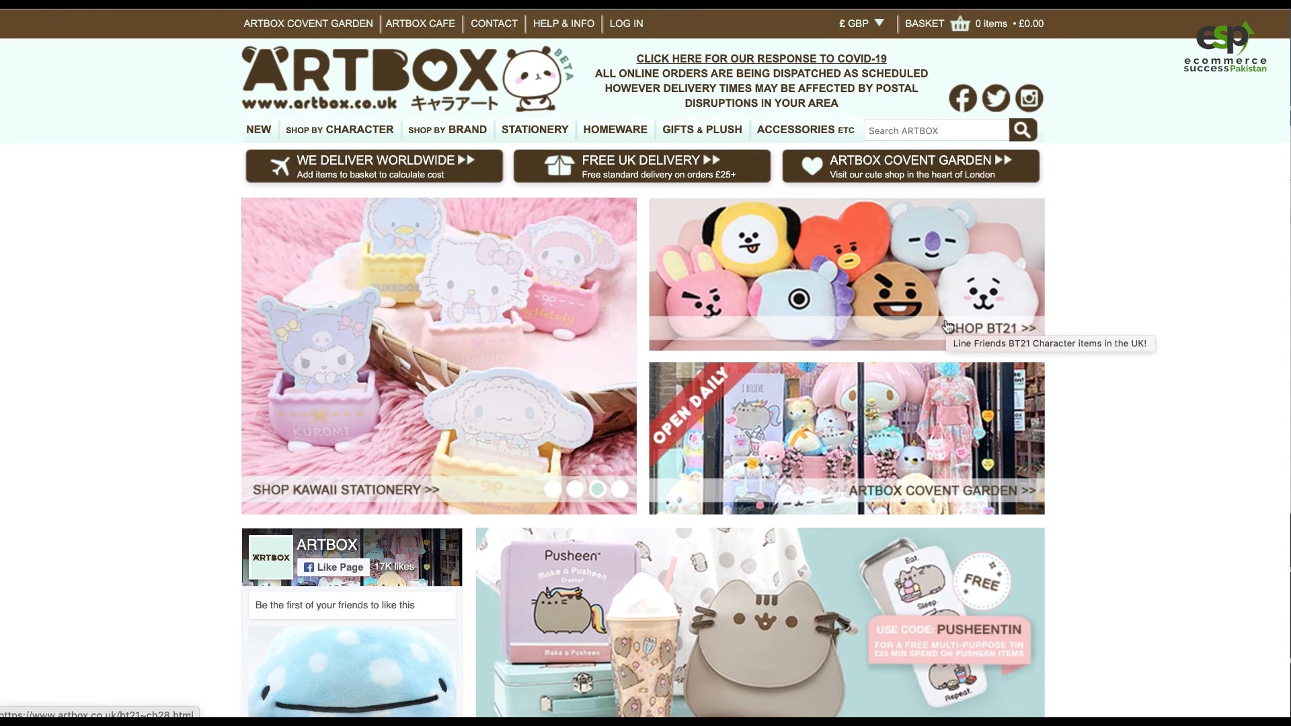
mouse_move(474, 126)
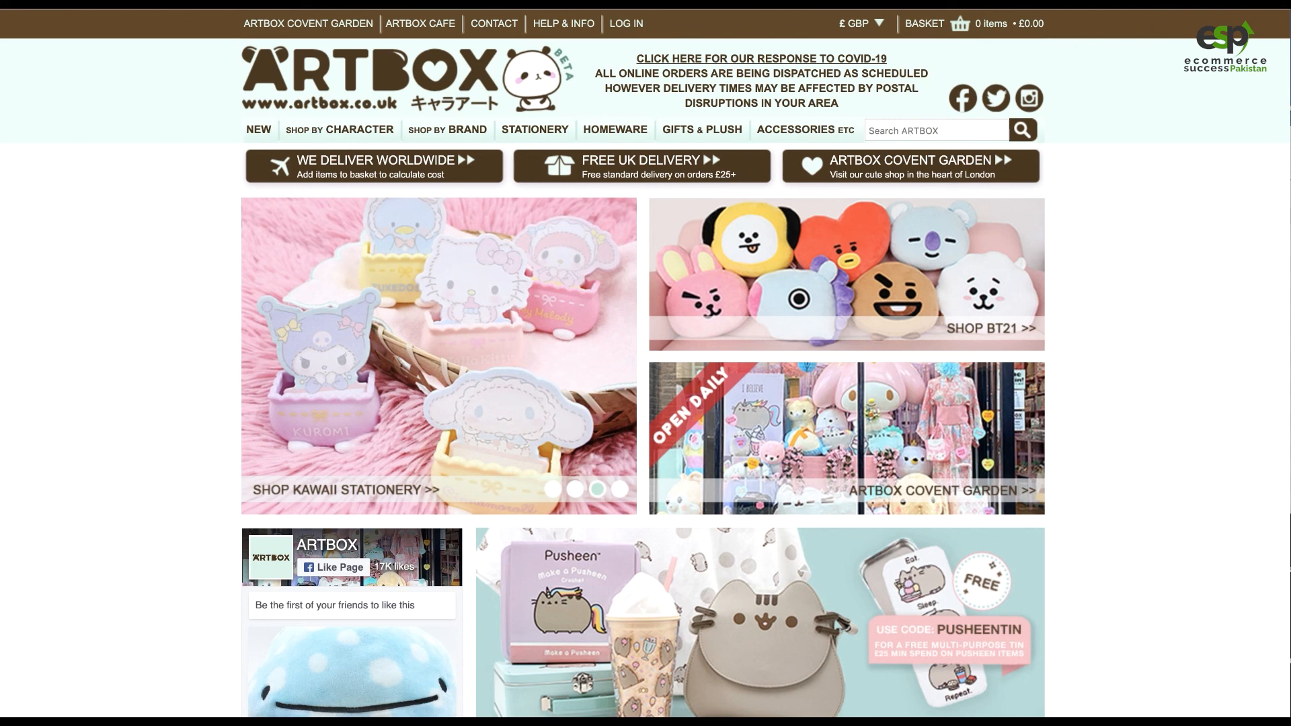
left_click(898, 3)
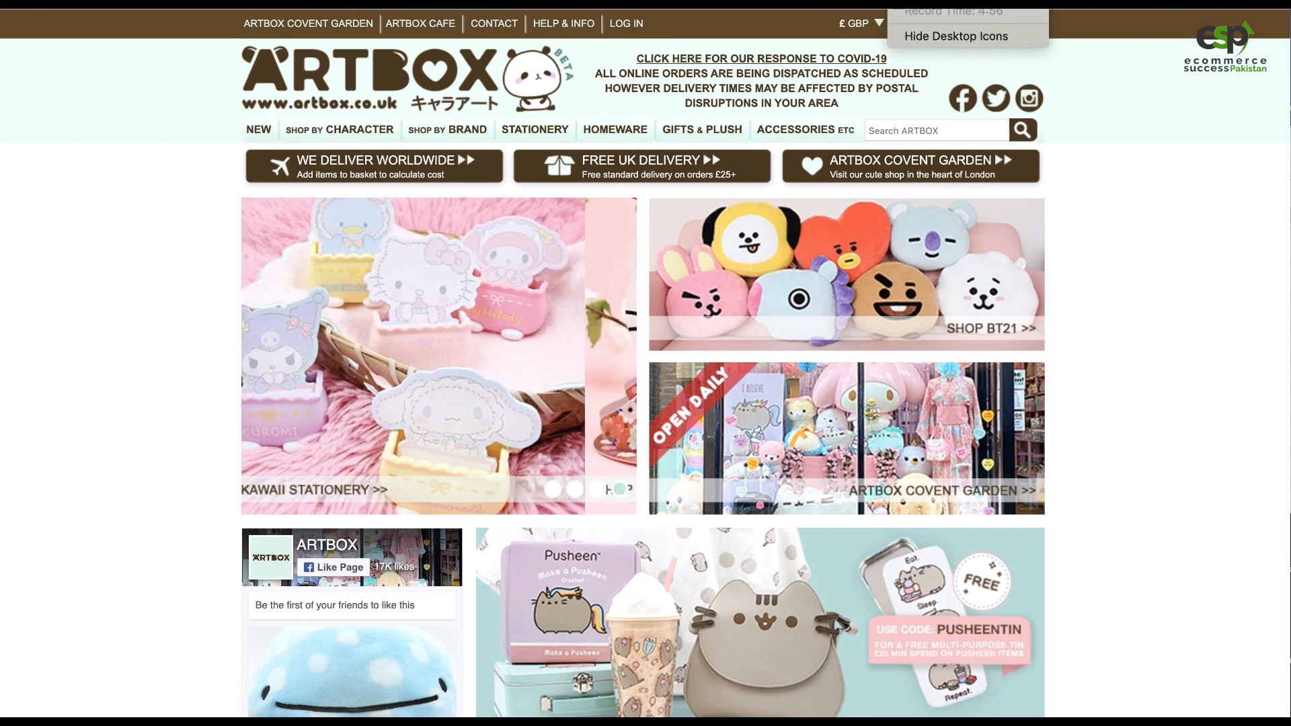